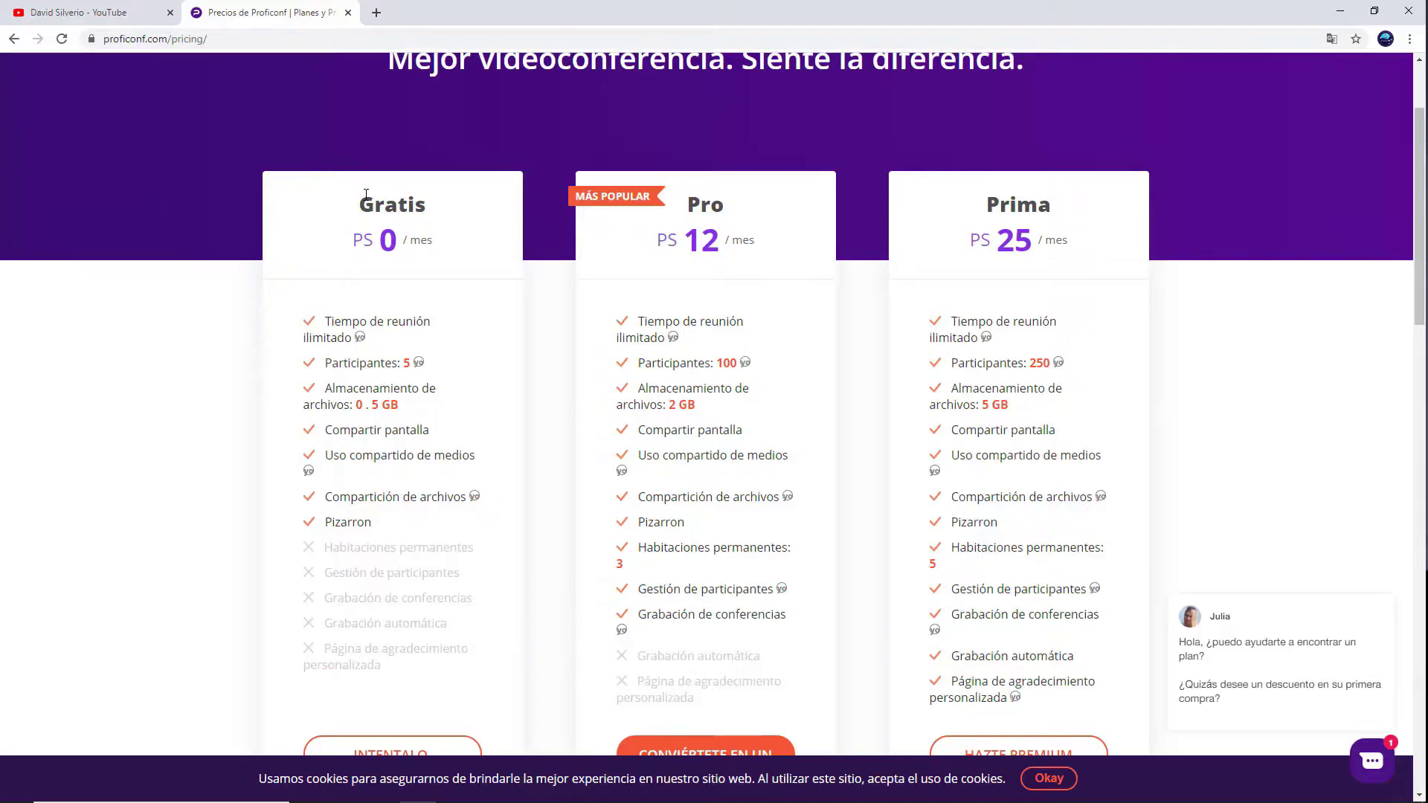
- Scroll the pricing page and choose HAZTE PREMIUM under the Prima plan
scroll(988, 377, down, 3)
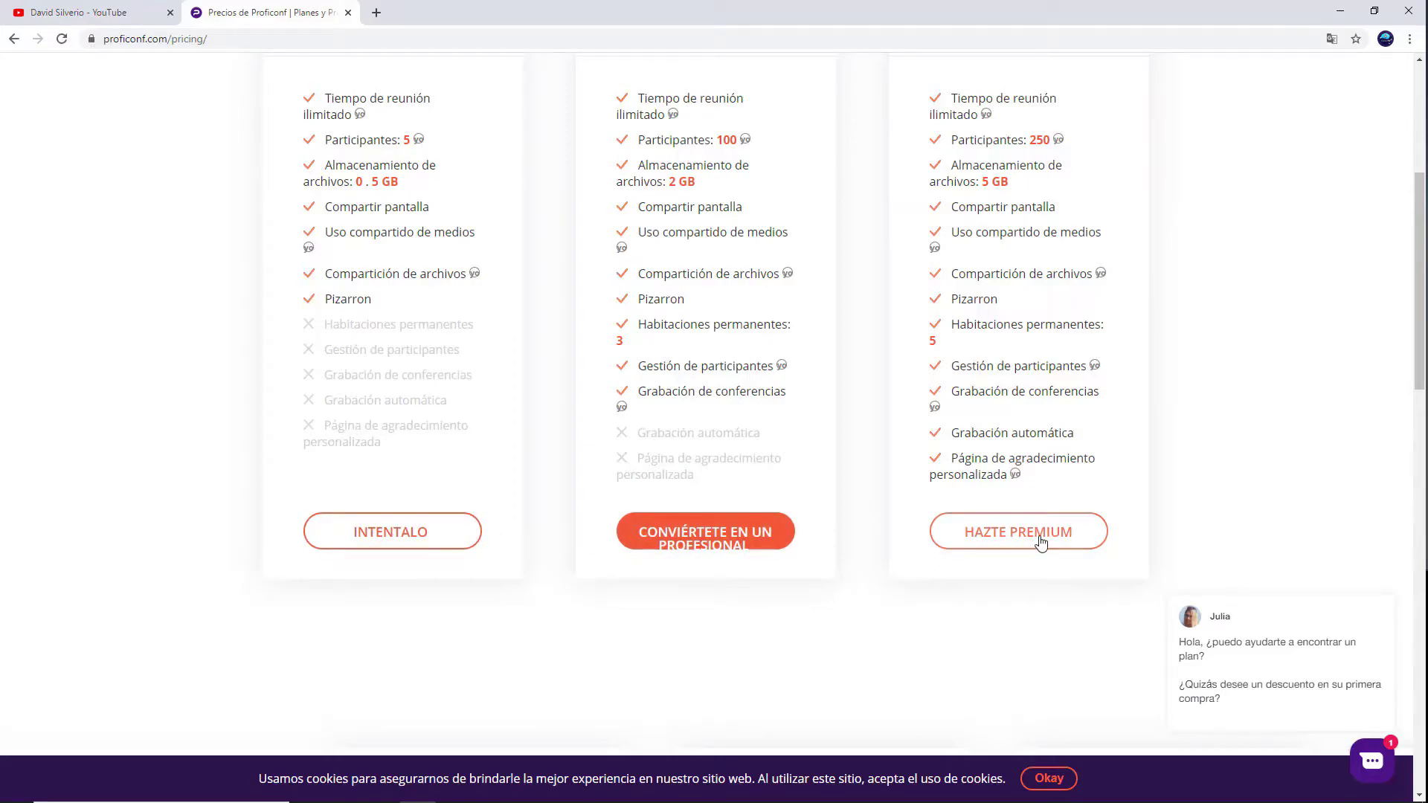
click(1068, 539)
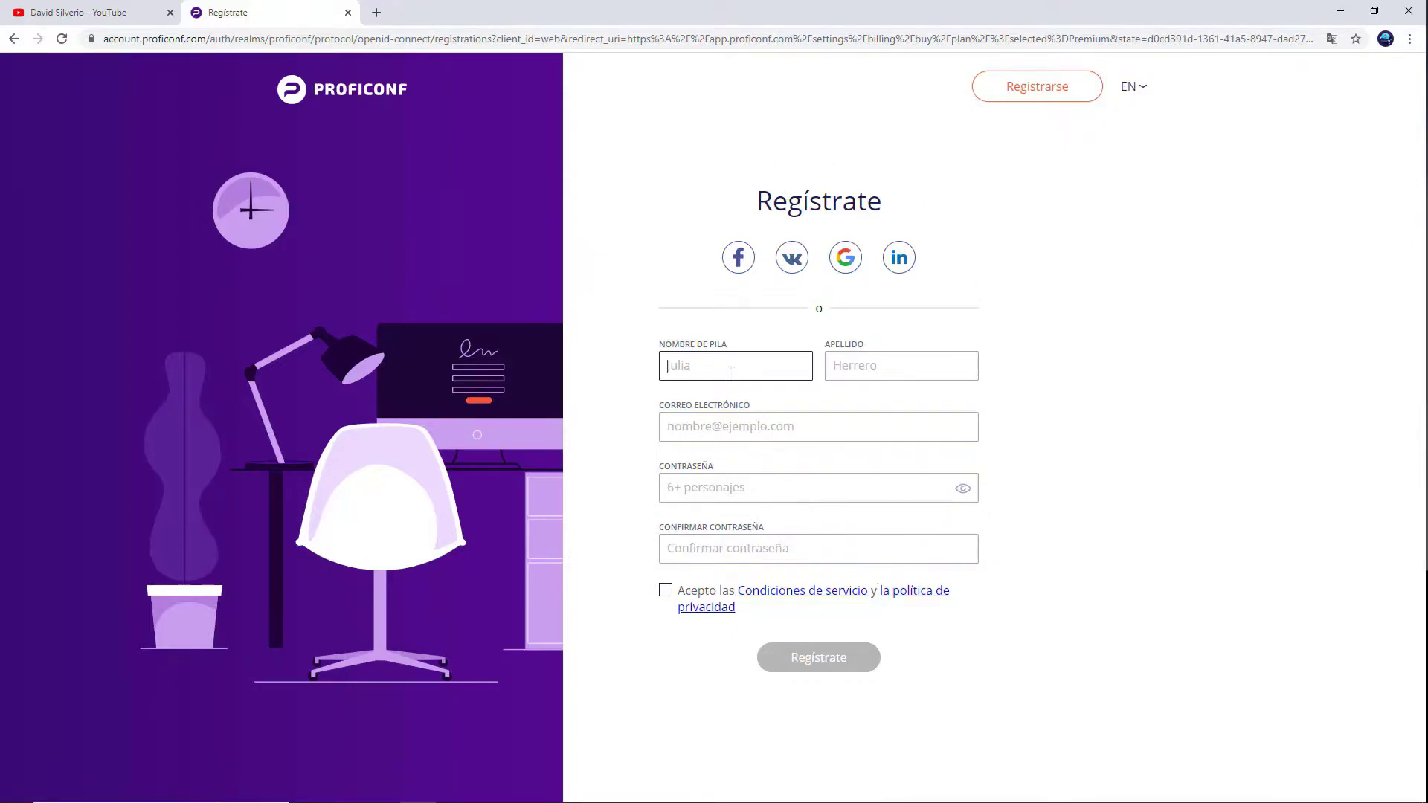
- Leave the Regístrate name fields empty, toggle the EN language menu, and return to the pricing page
click(695, 421)
click(837, 364)
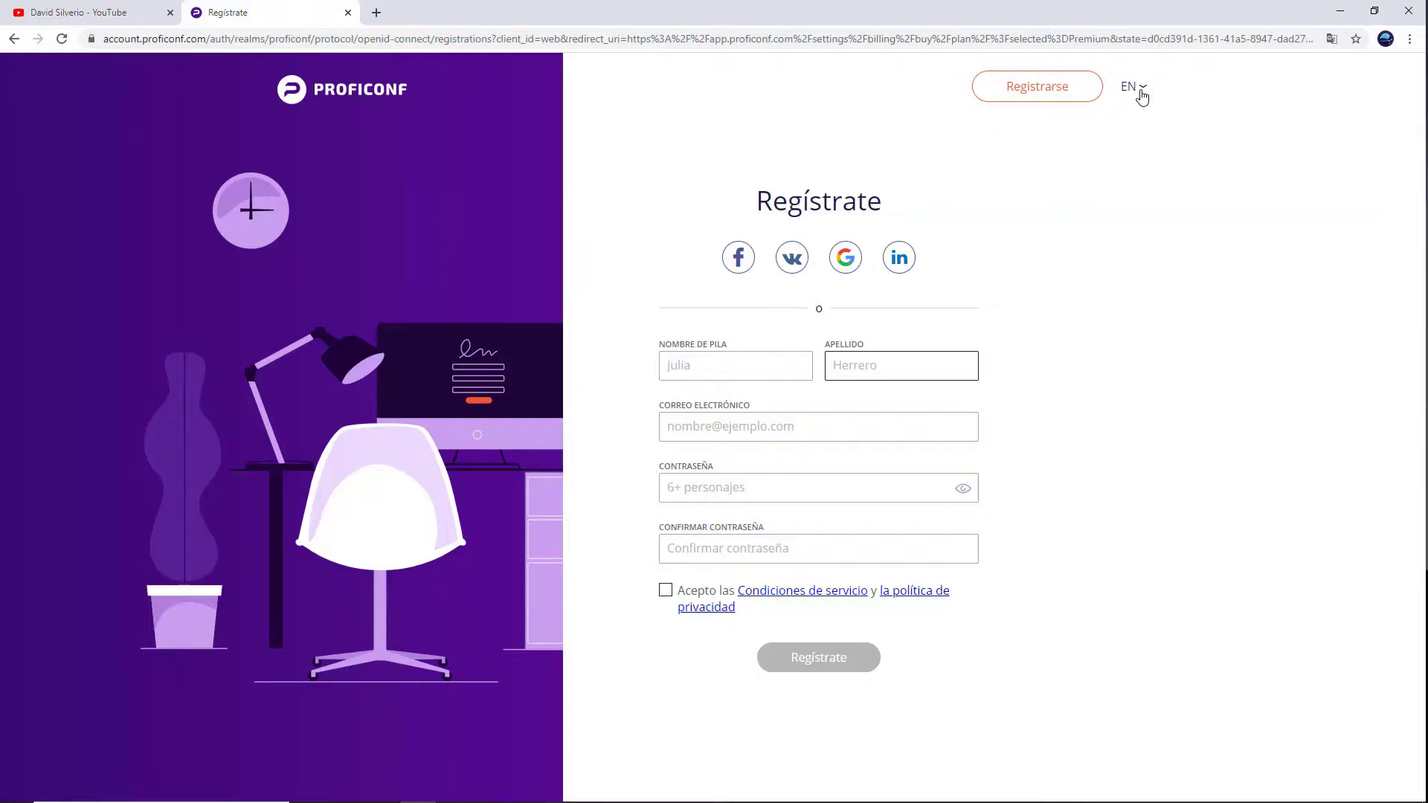
click(1141, 91)
click(1140, 89)
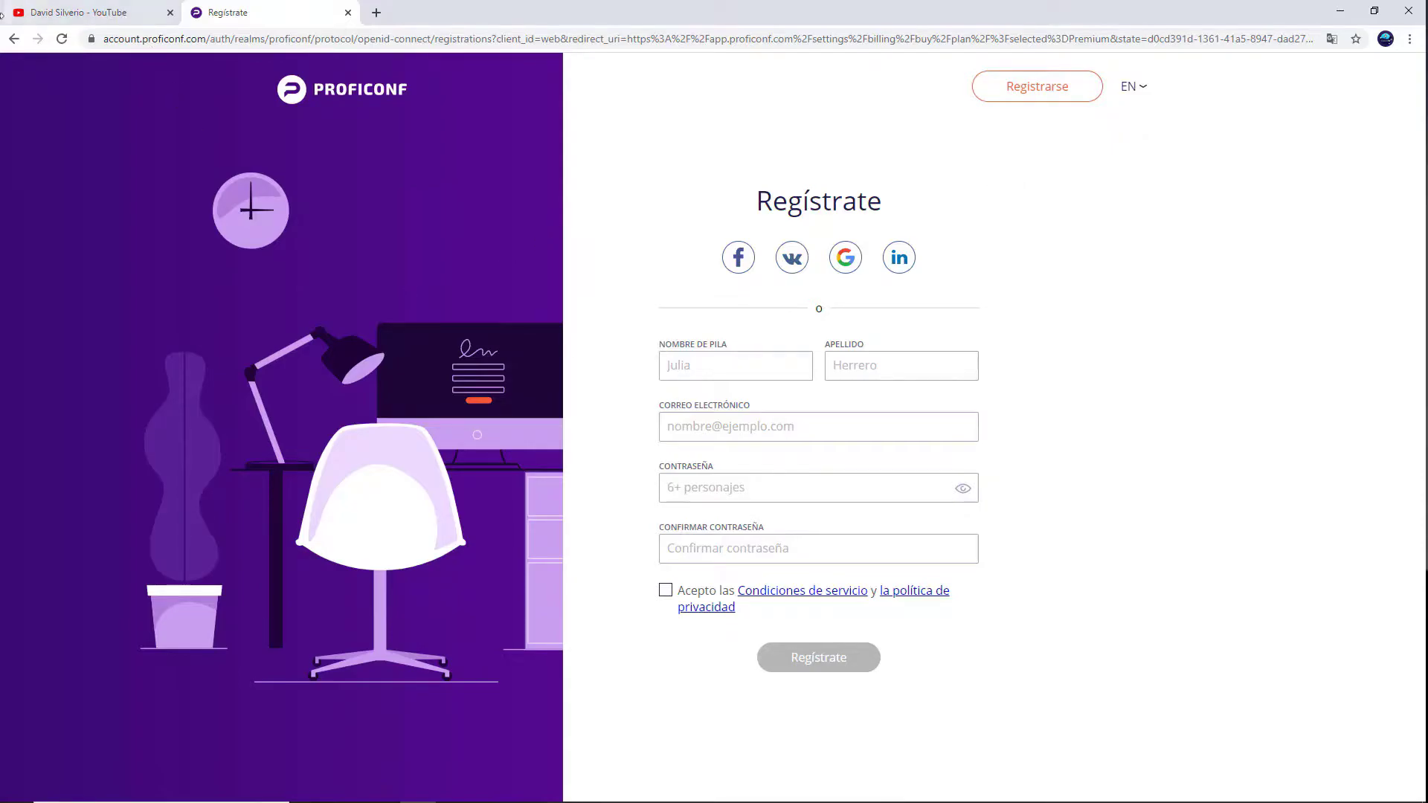
click(14, 38)
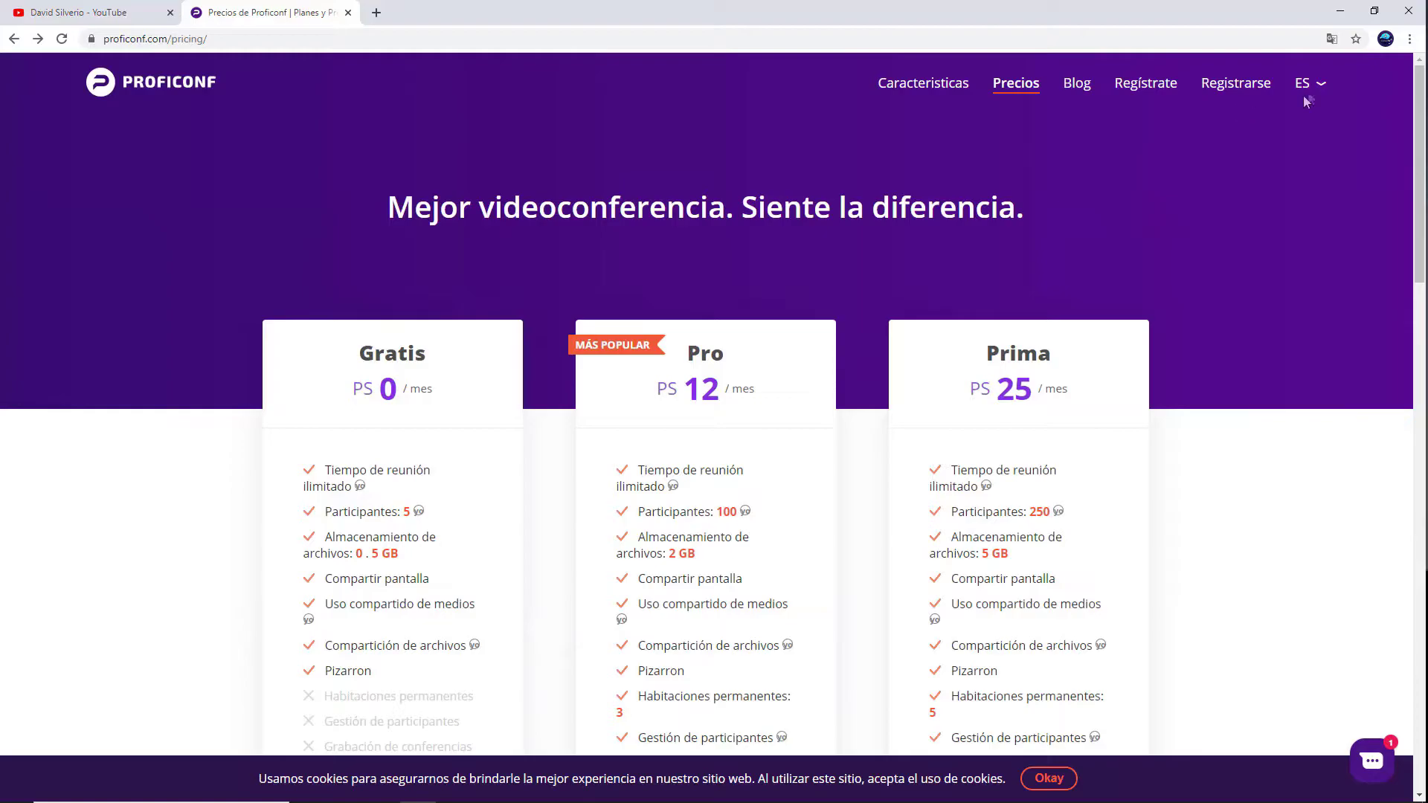
- Sign in via Registrarse and open Facturación from the avatar menu, showing Prima at $25,00/mes
click(1246, 93)
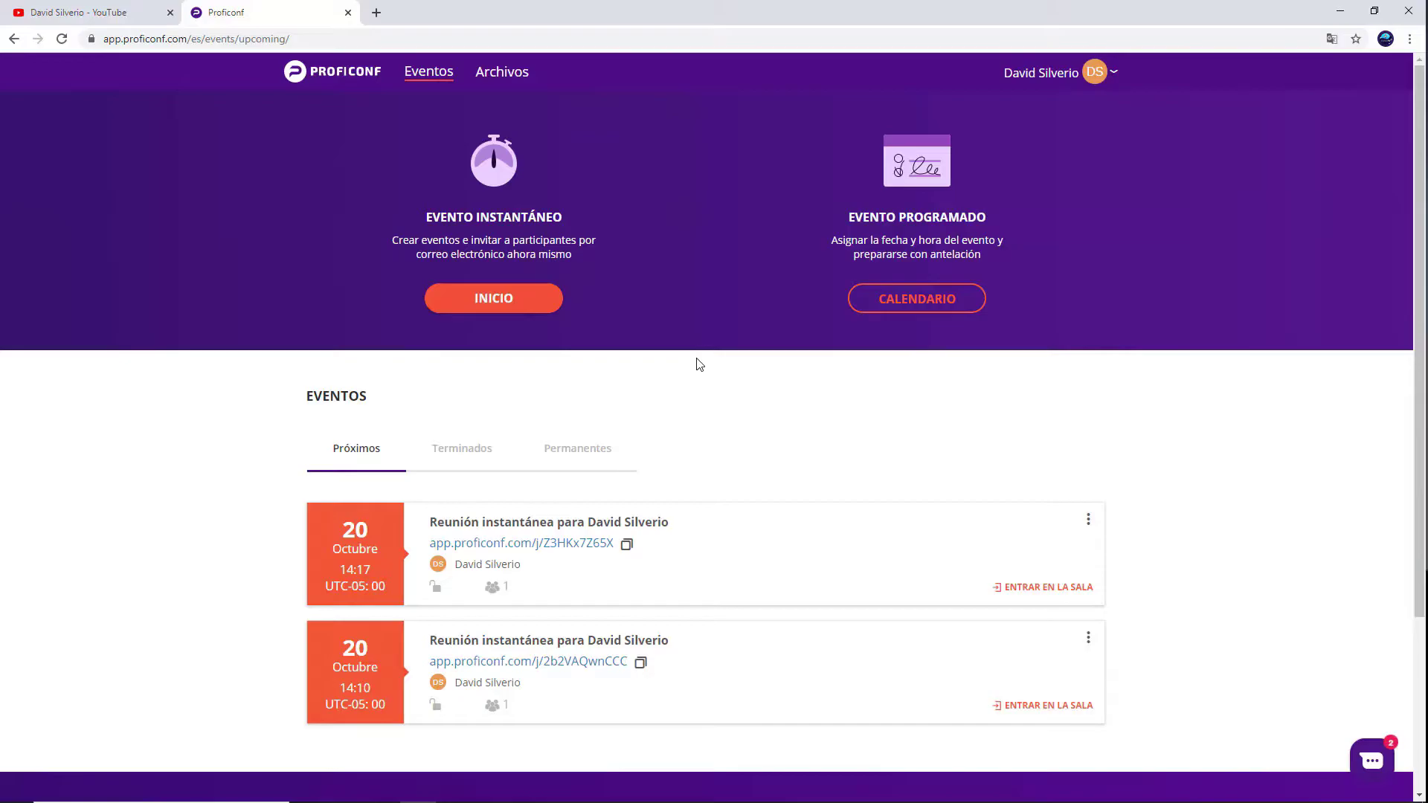
scroll(669, 375, down, 3)
scroll(859, 370, up, 3)
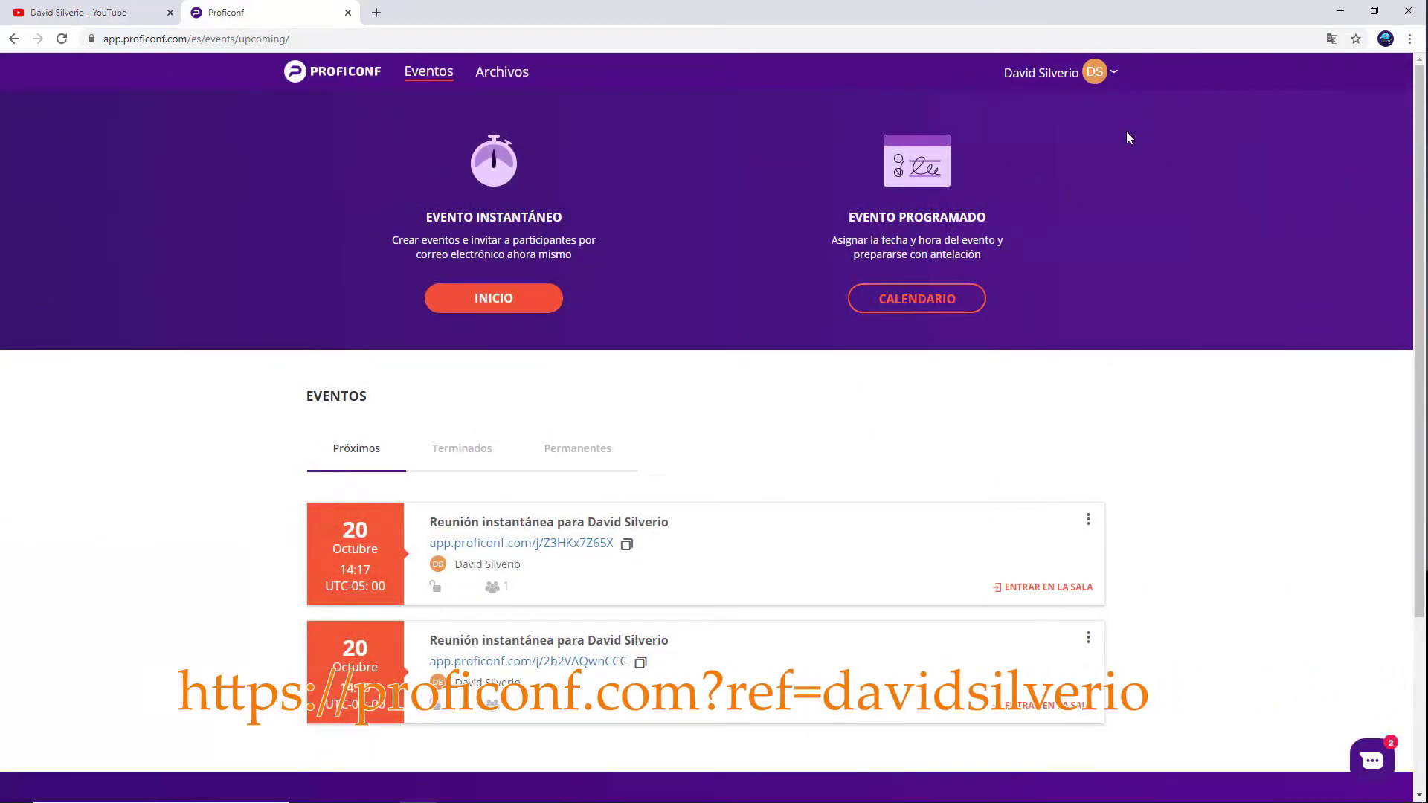
click(1122, 72)
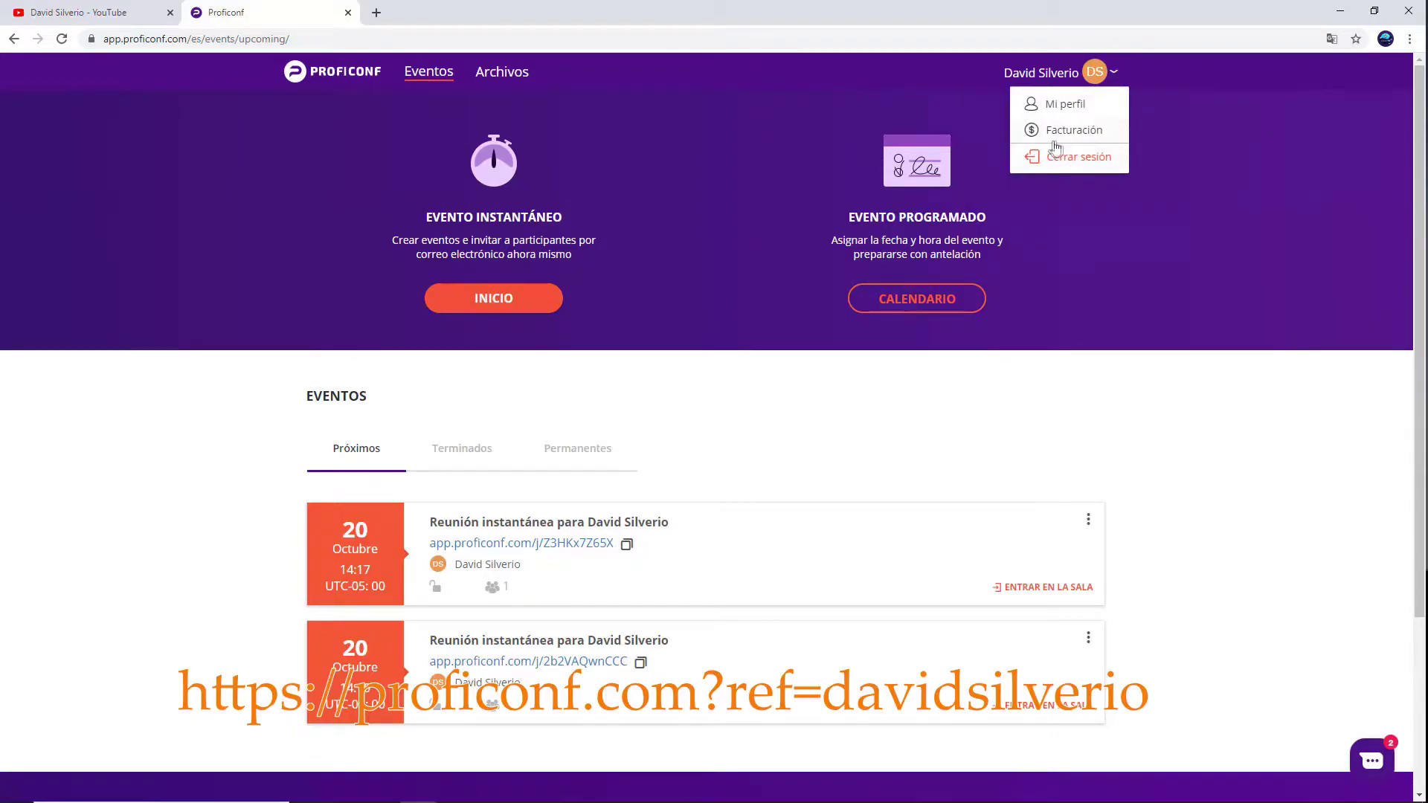
click(1098, 134)
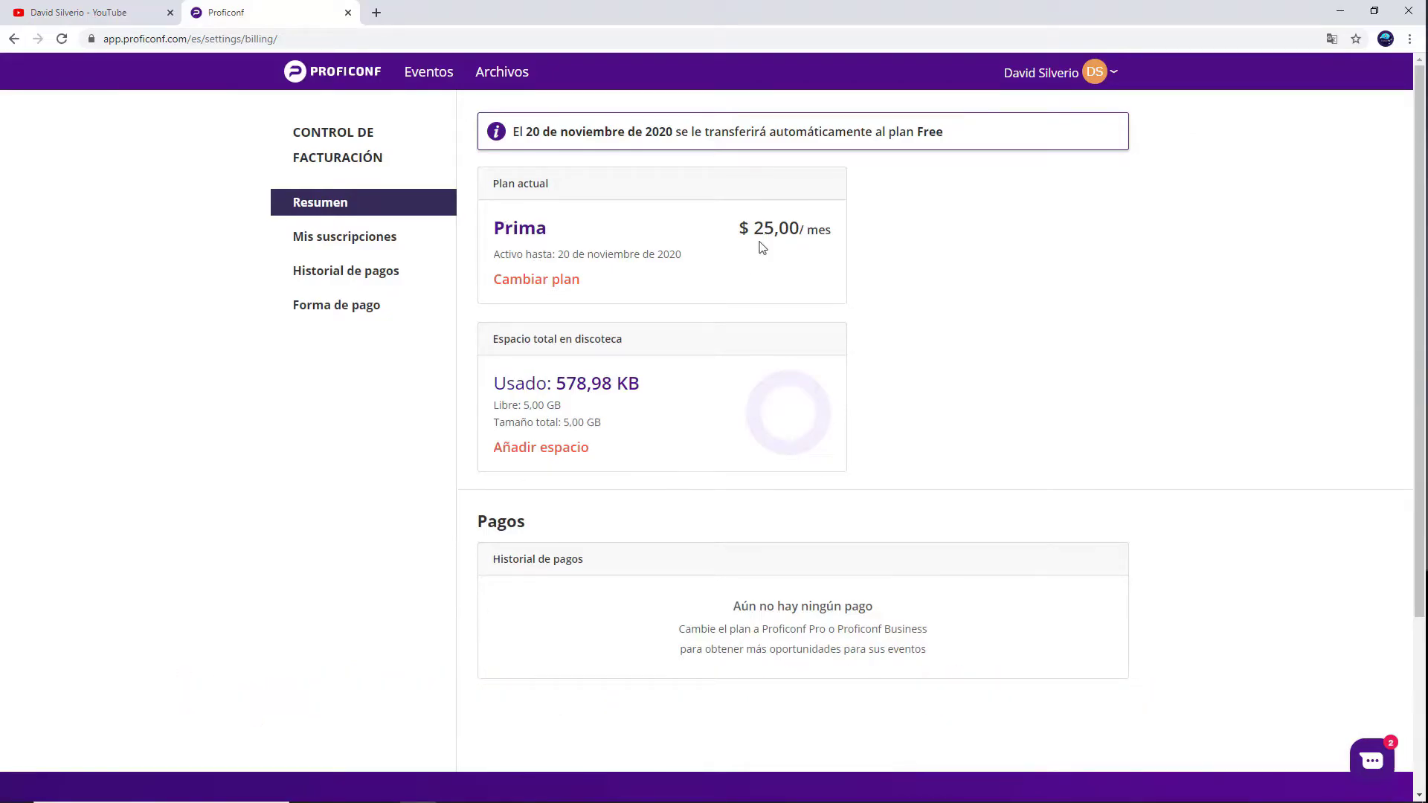
- Browse Mis suscripciones, Historial de pagos and Forma de pago, then return to Eventos
scroll(848, 376, down, 3)
scroll(849, 383, up, 3)
click(351, 242)
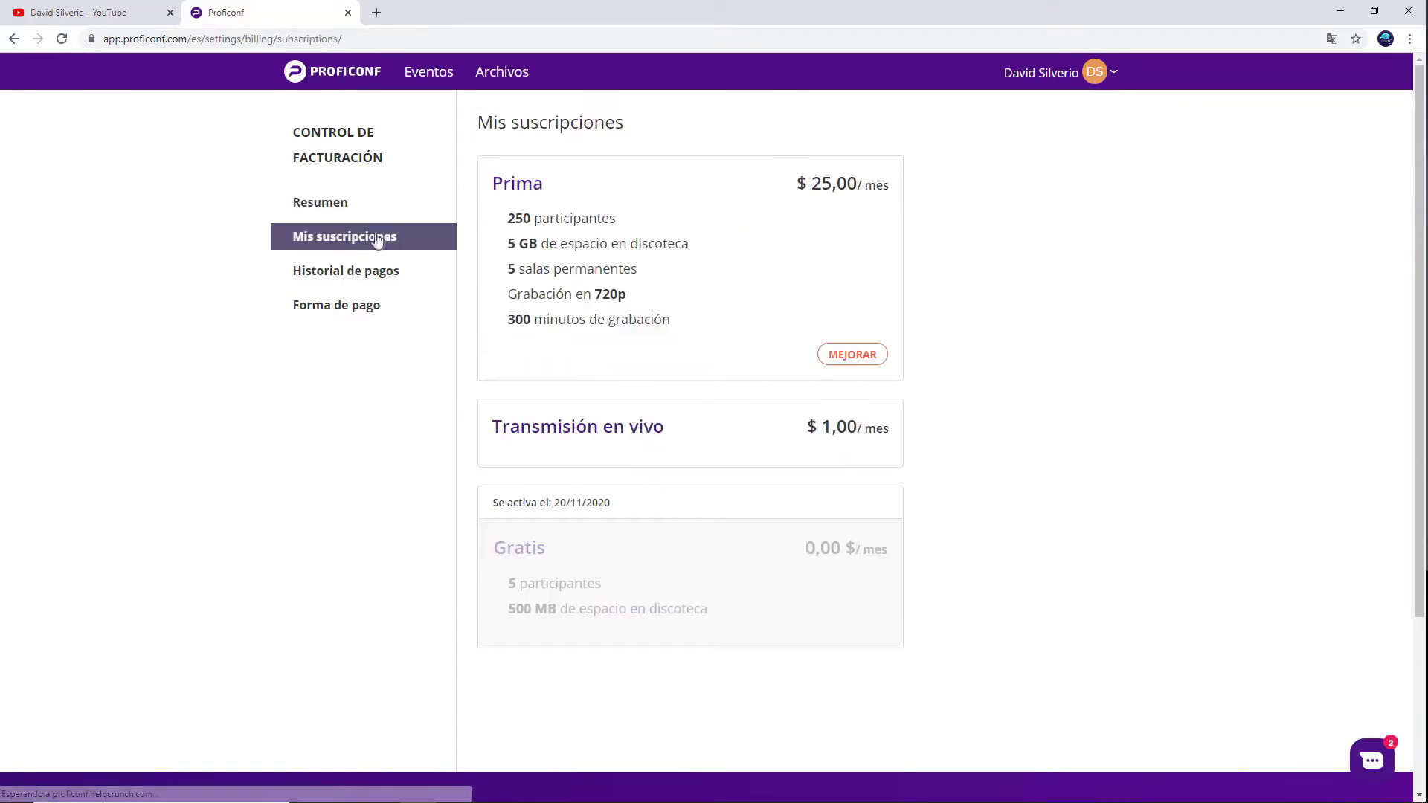
click(347, 277)
click(351, 309)
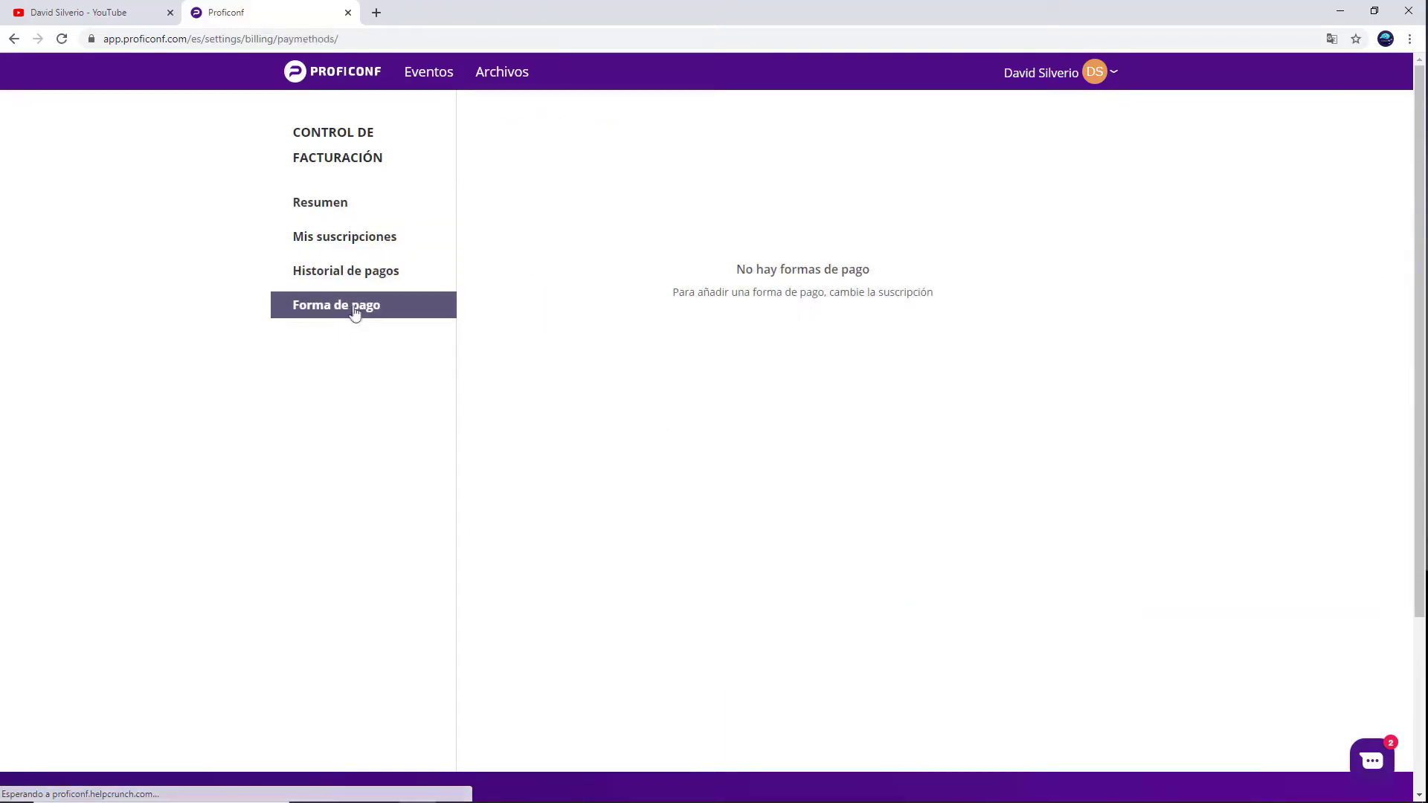
click(447, 74)
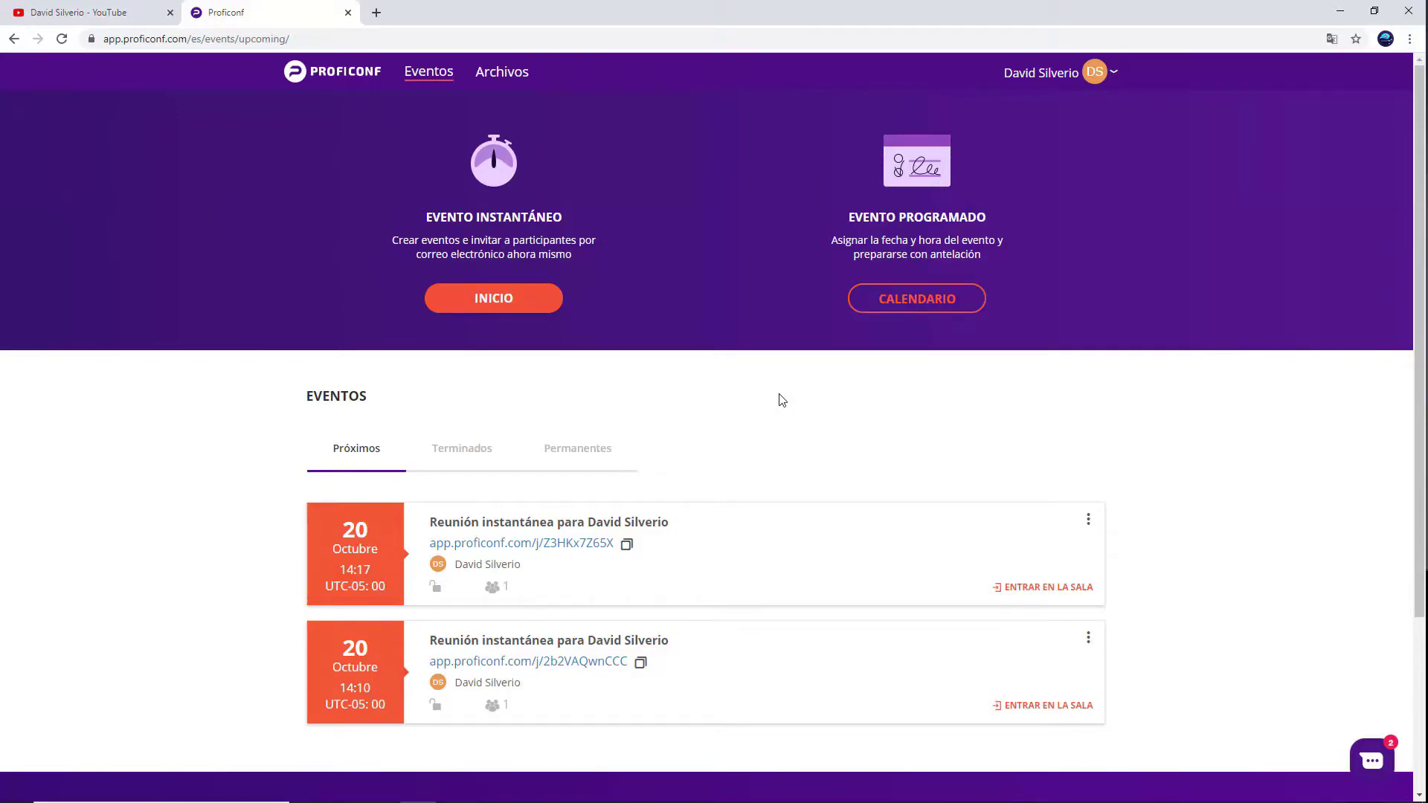
- Open the support chat, then launch an Evento instantáneo meeting room with INICIO
click(1354, 752)
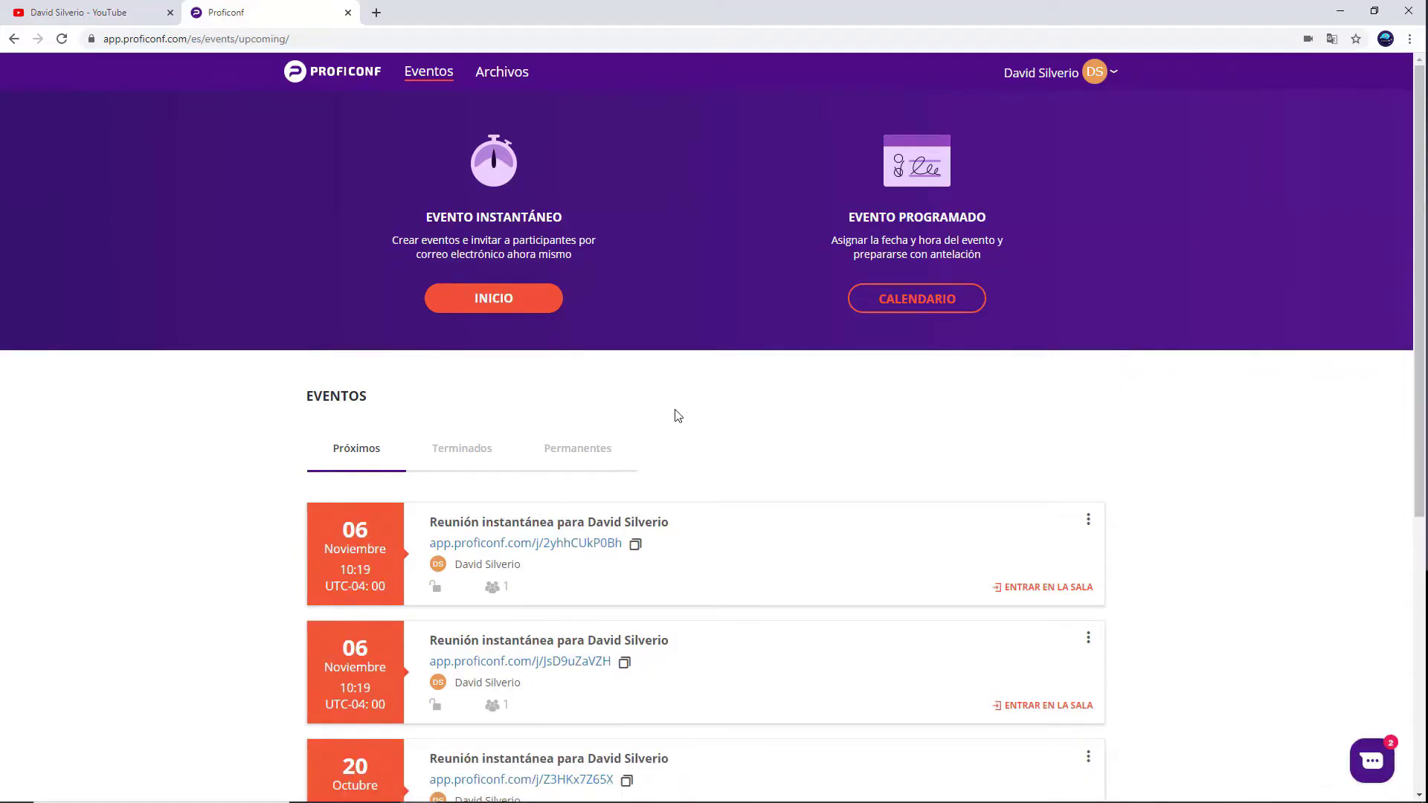
click(487, 312)
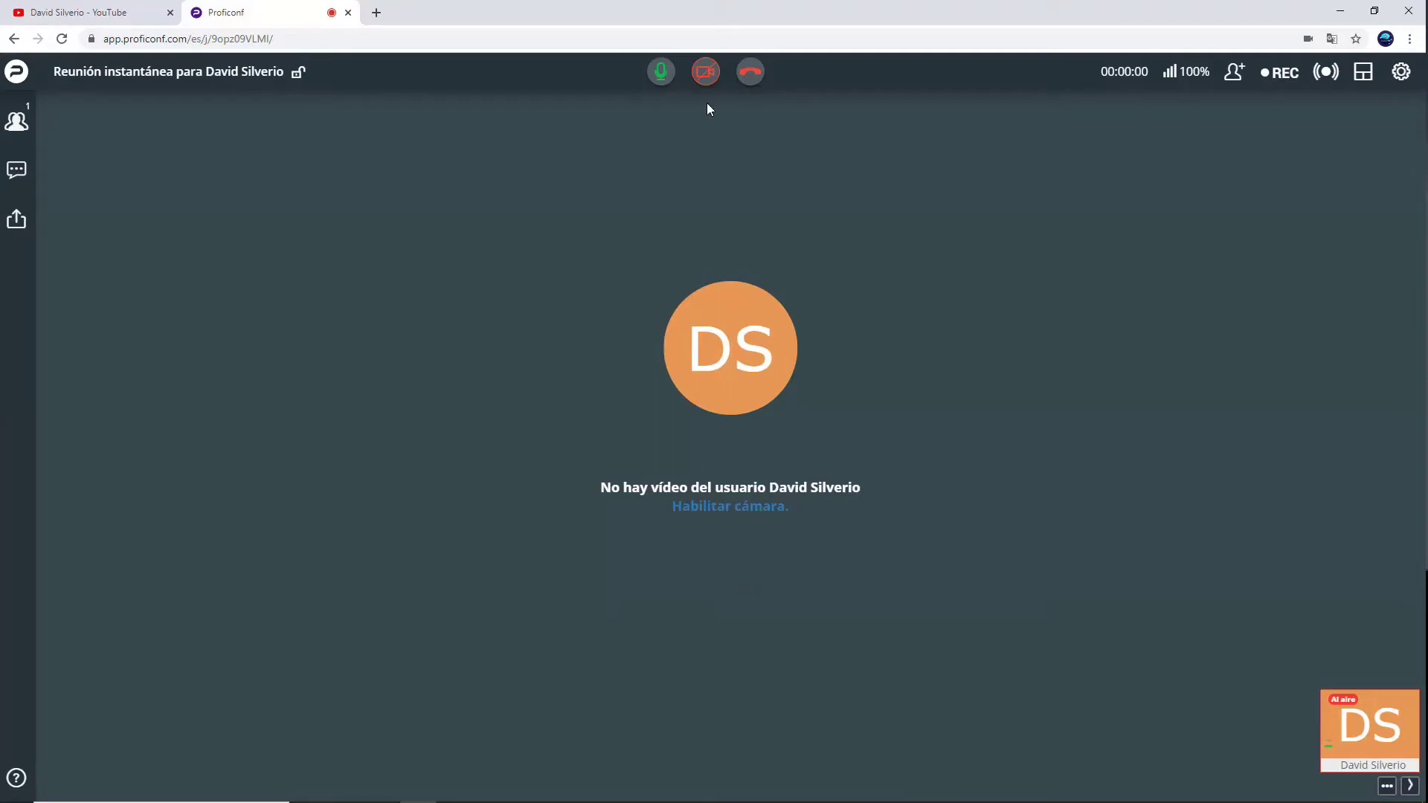
- Unmute the mic, copy the invite link, check the INVITAR e-mail dialog, and reopen the invite panel
click(664, 74)
click(1238, 78)
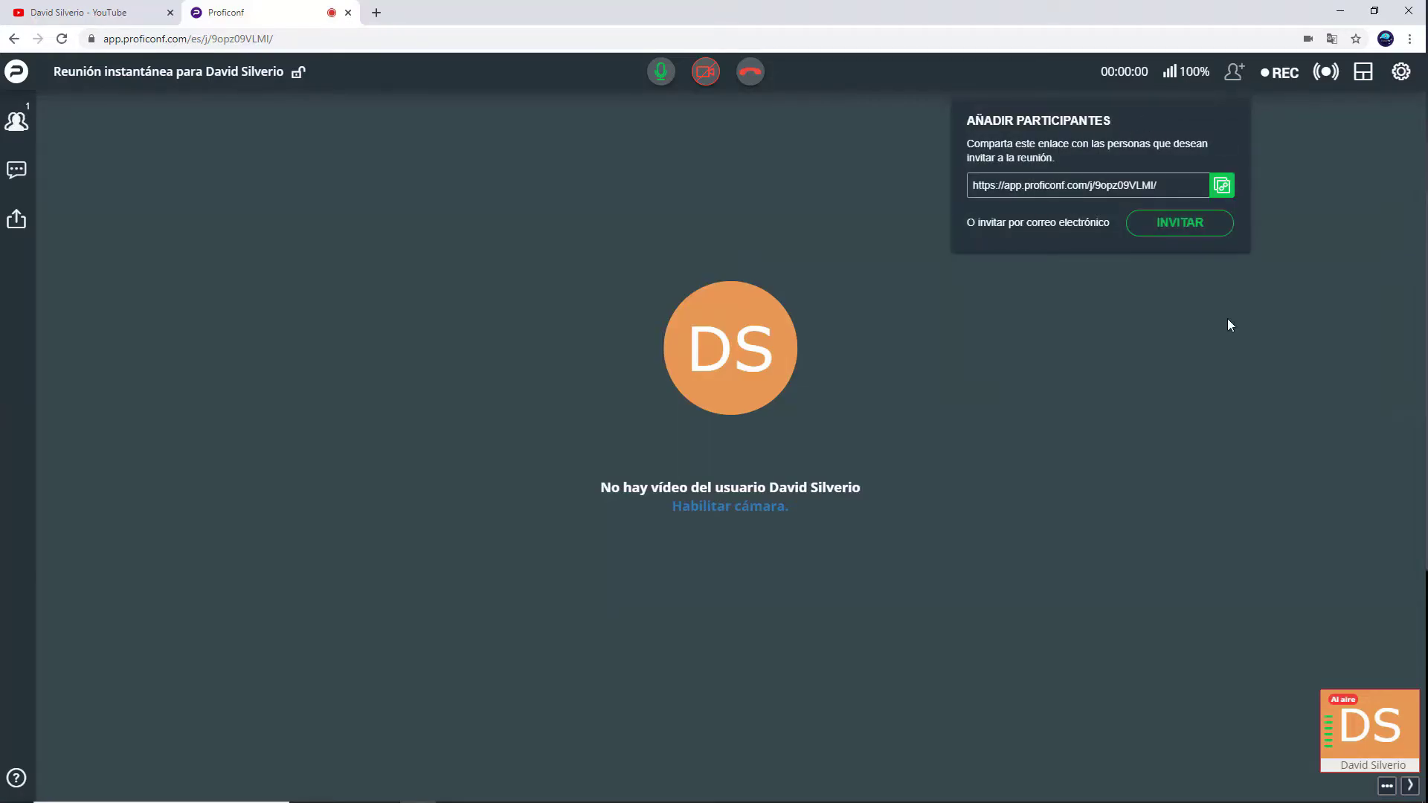
click(1231, 196)
click(1152, 223)
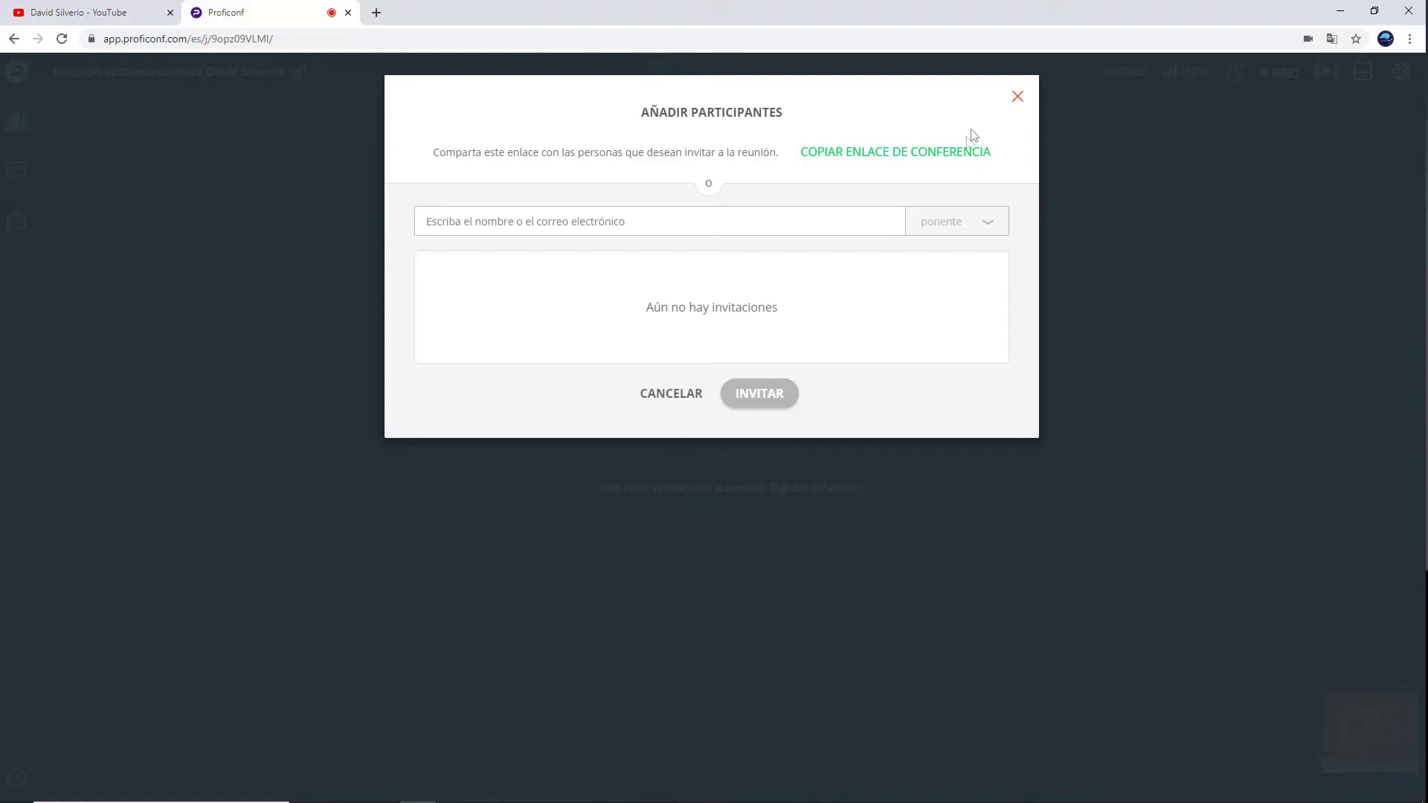
click(1016, 97)
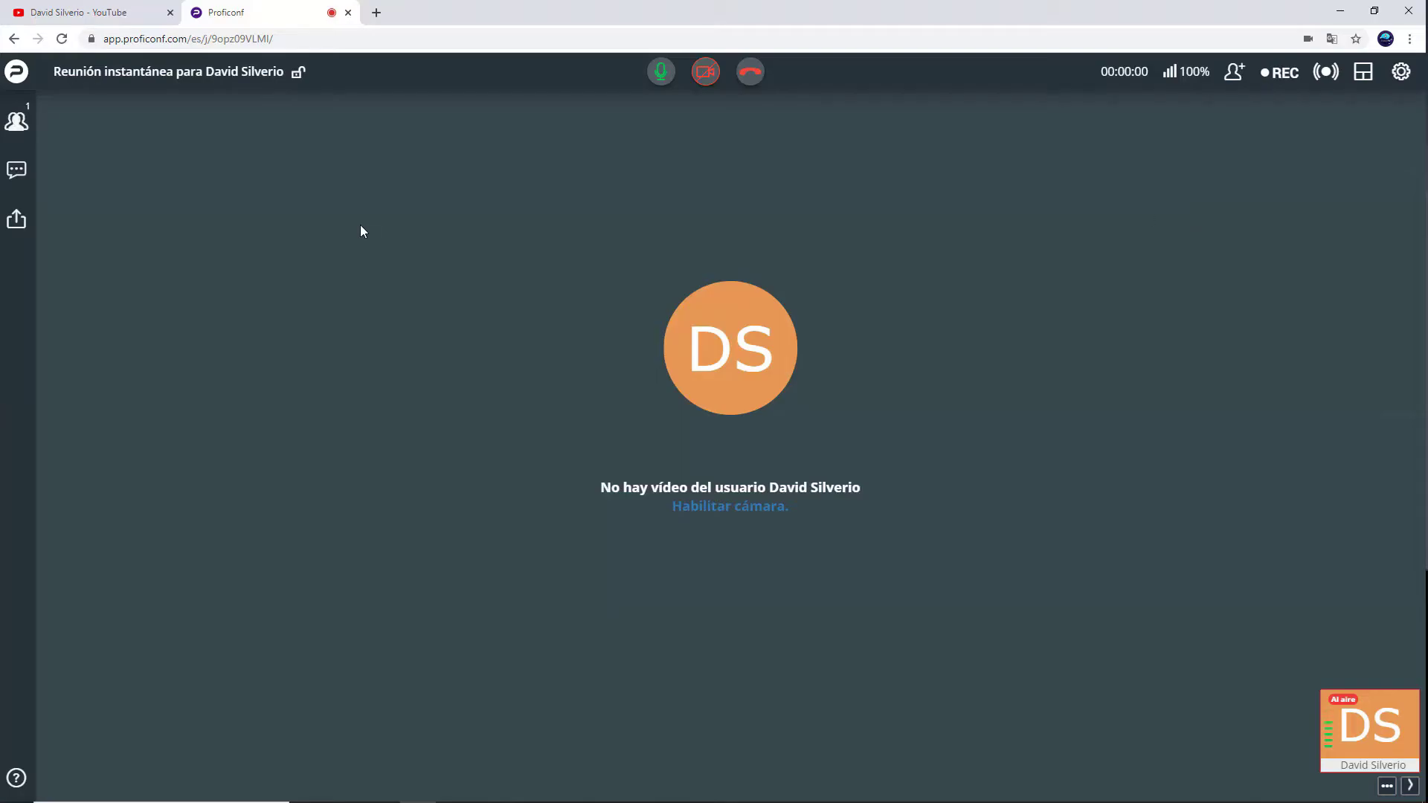
click(1234, 71)
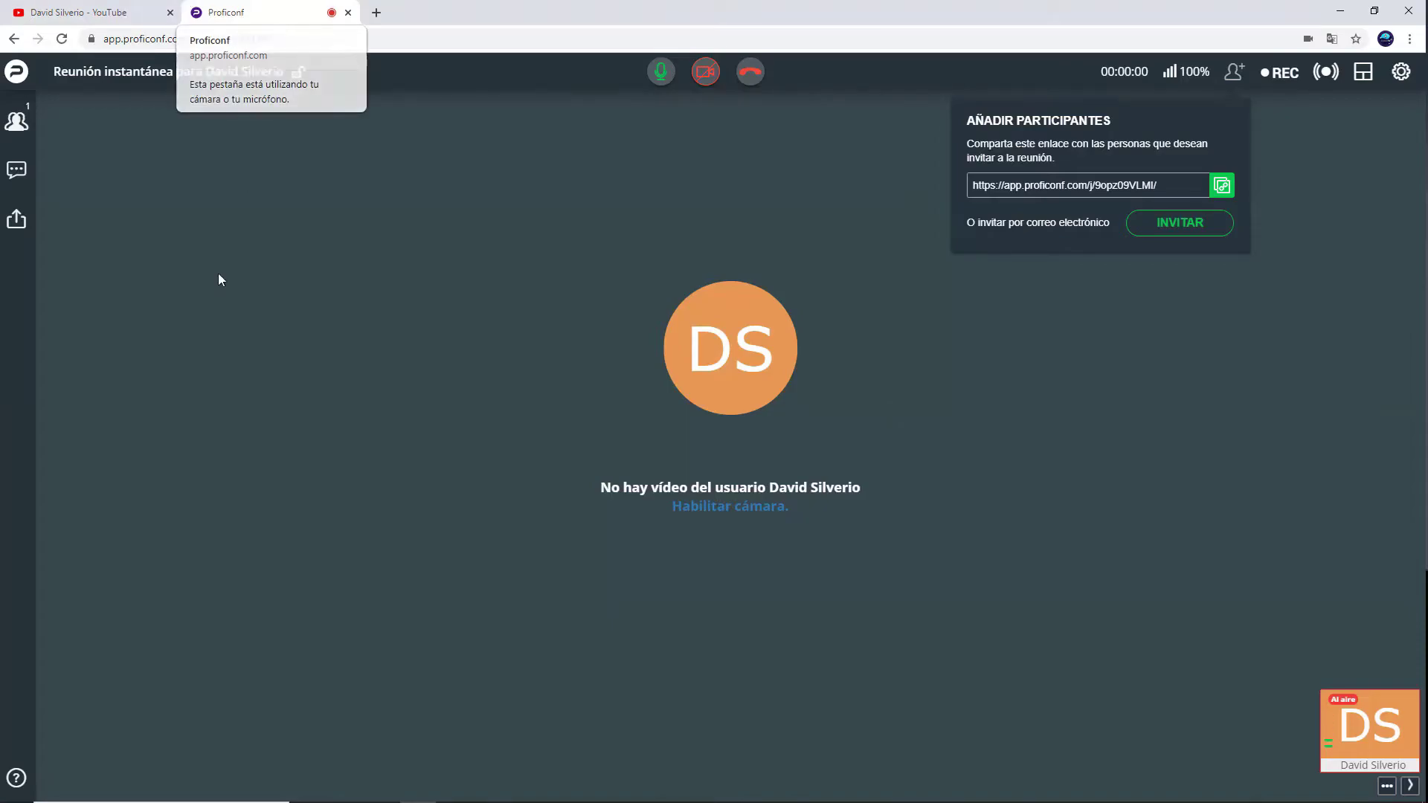
- Show the Compartir options: Pantalla compartida, Pizarra blanca, Youtube and Archivos
click(25, 227)
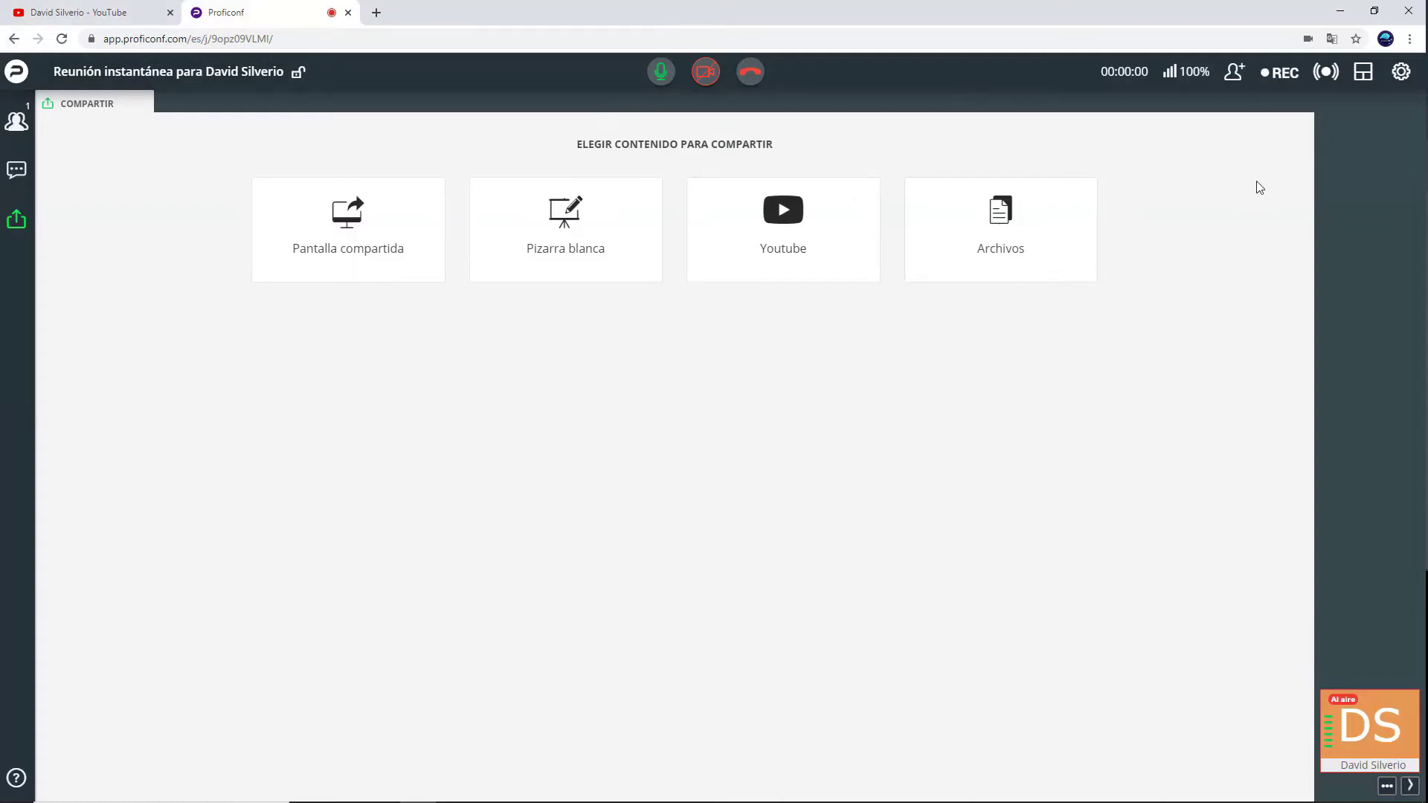
- Open the live-streaming settings, select the empty server URL field, and switch to the YouTube tab
click(1328, 74)
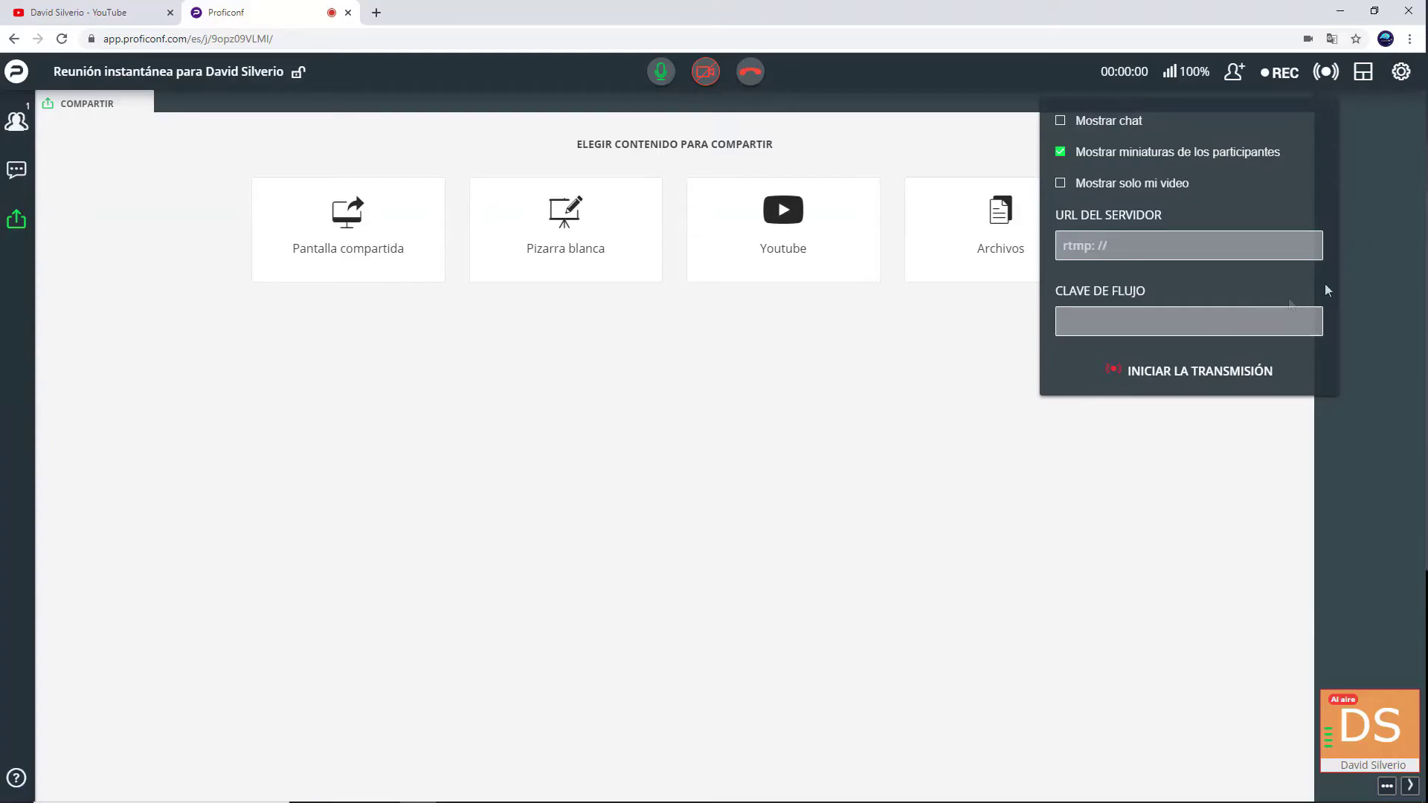
click(1146, 224)
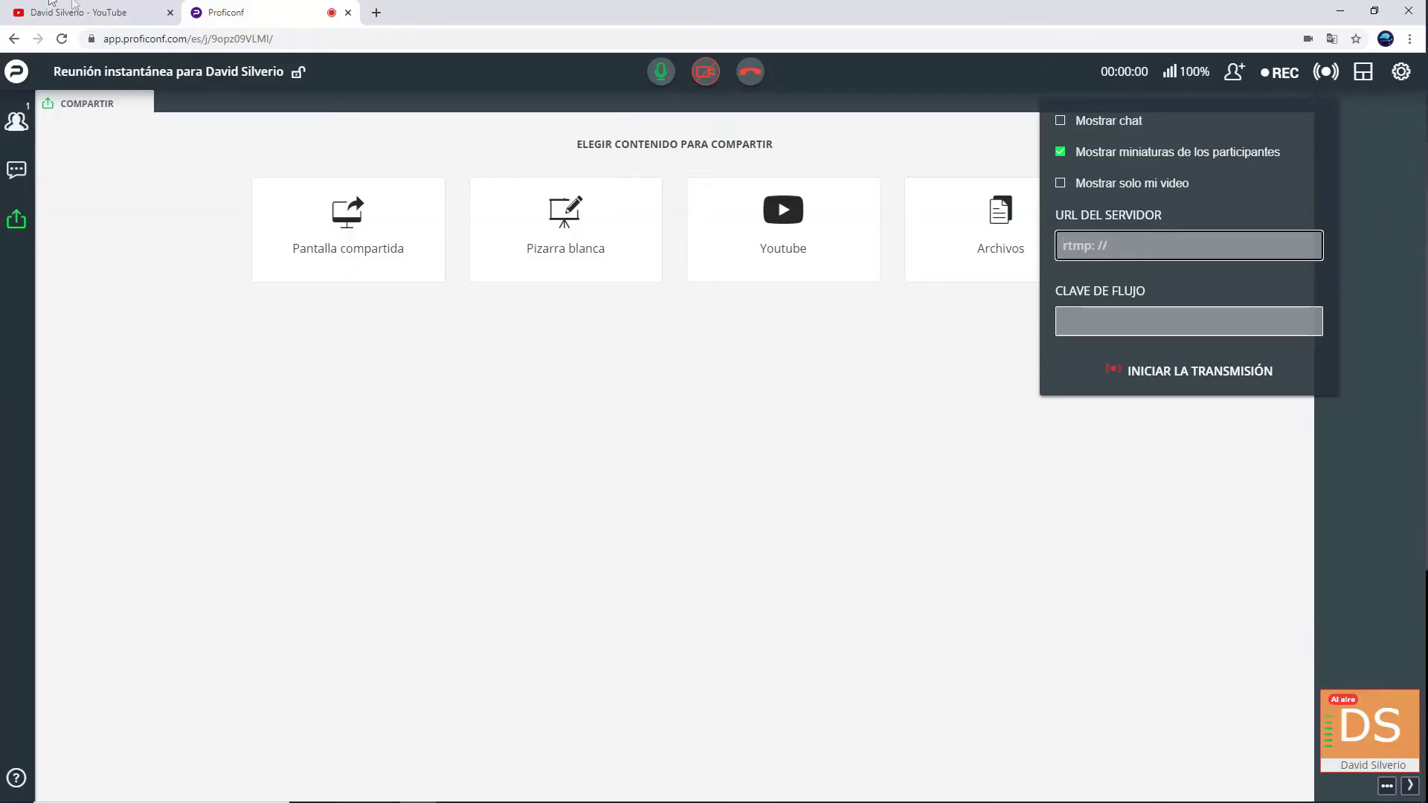
click(106, 9)
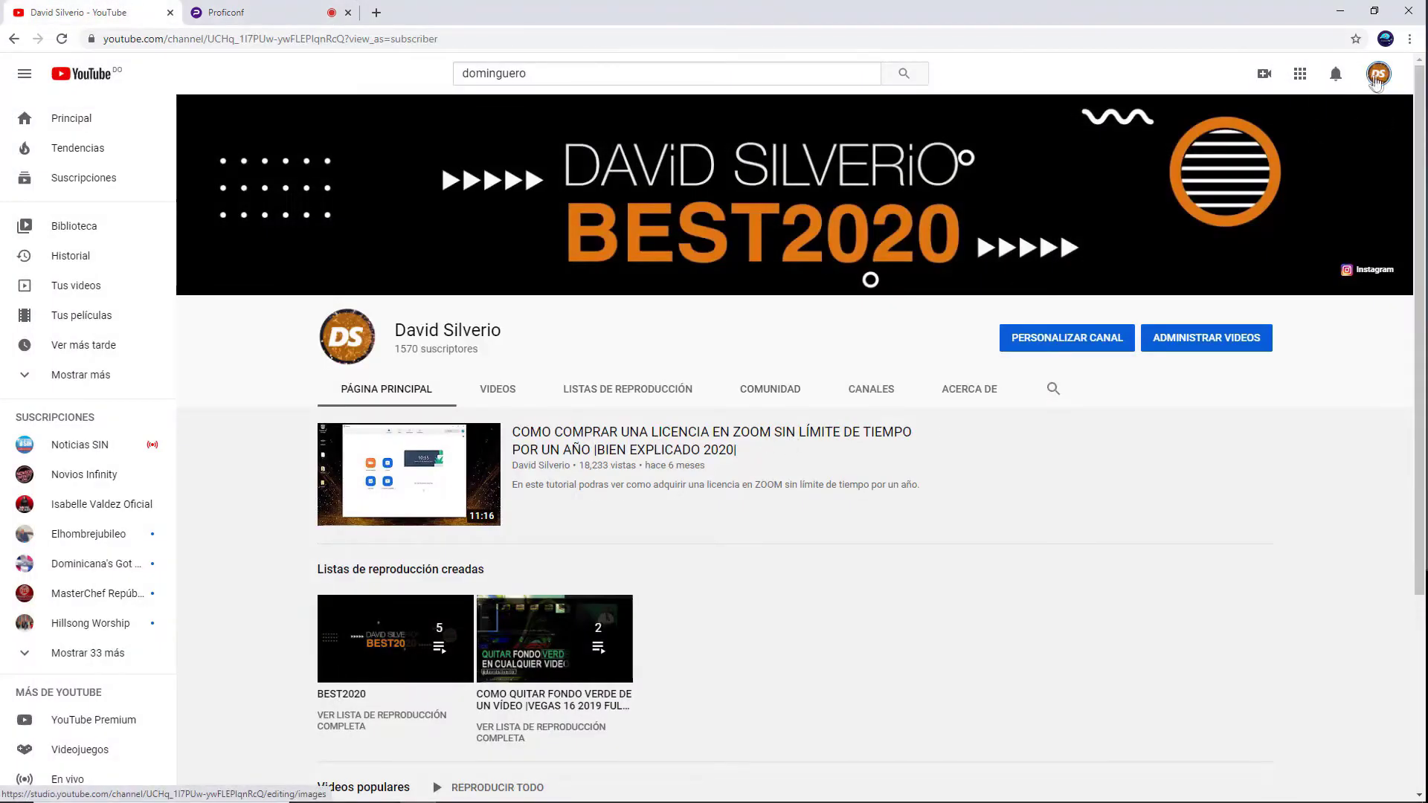
- Create a live stream marked 'No, no es contenido creado para niños', save it, and open Transmitir
click(1264, 74)
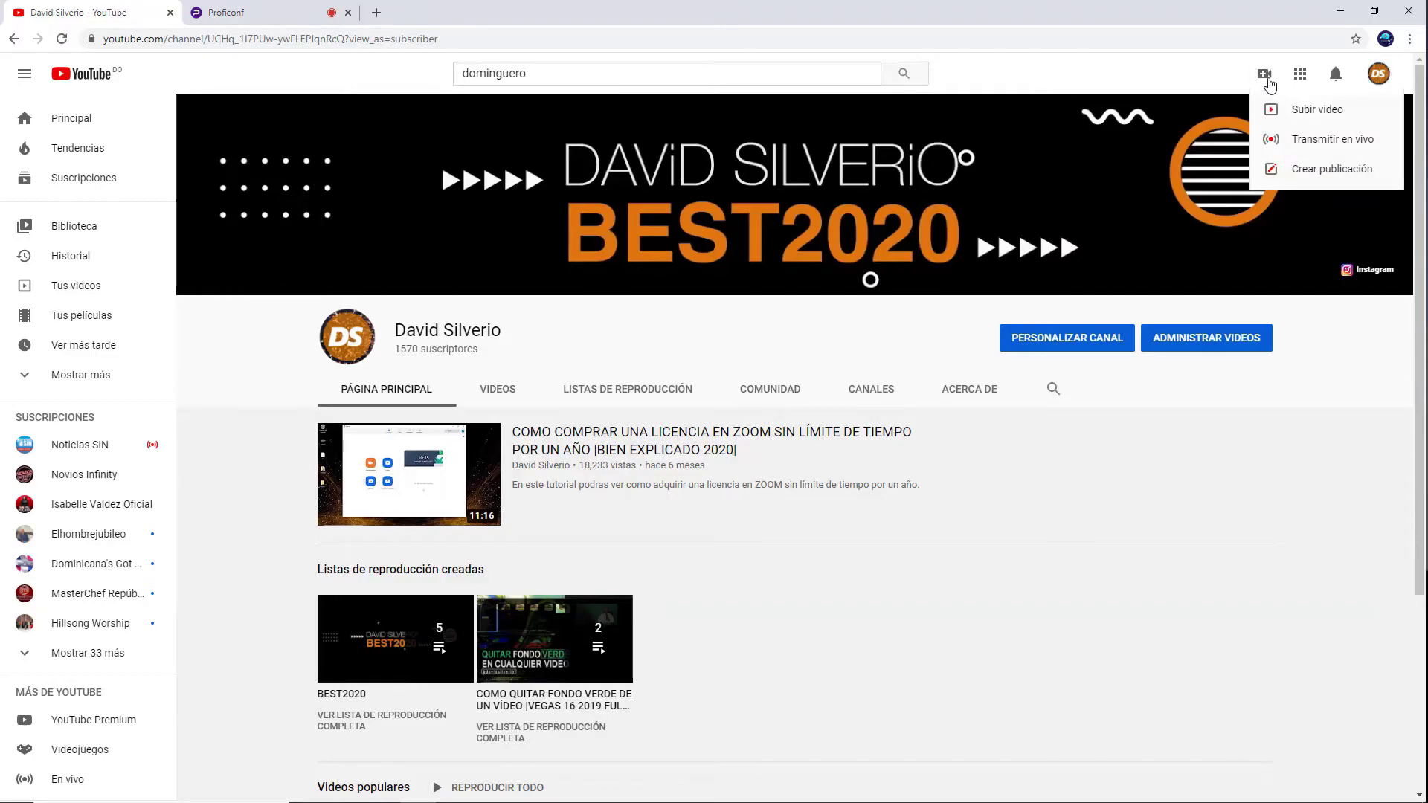
click(1320, 142)
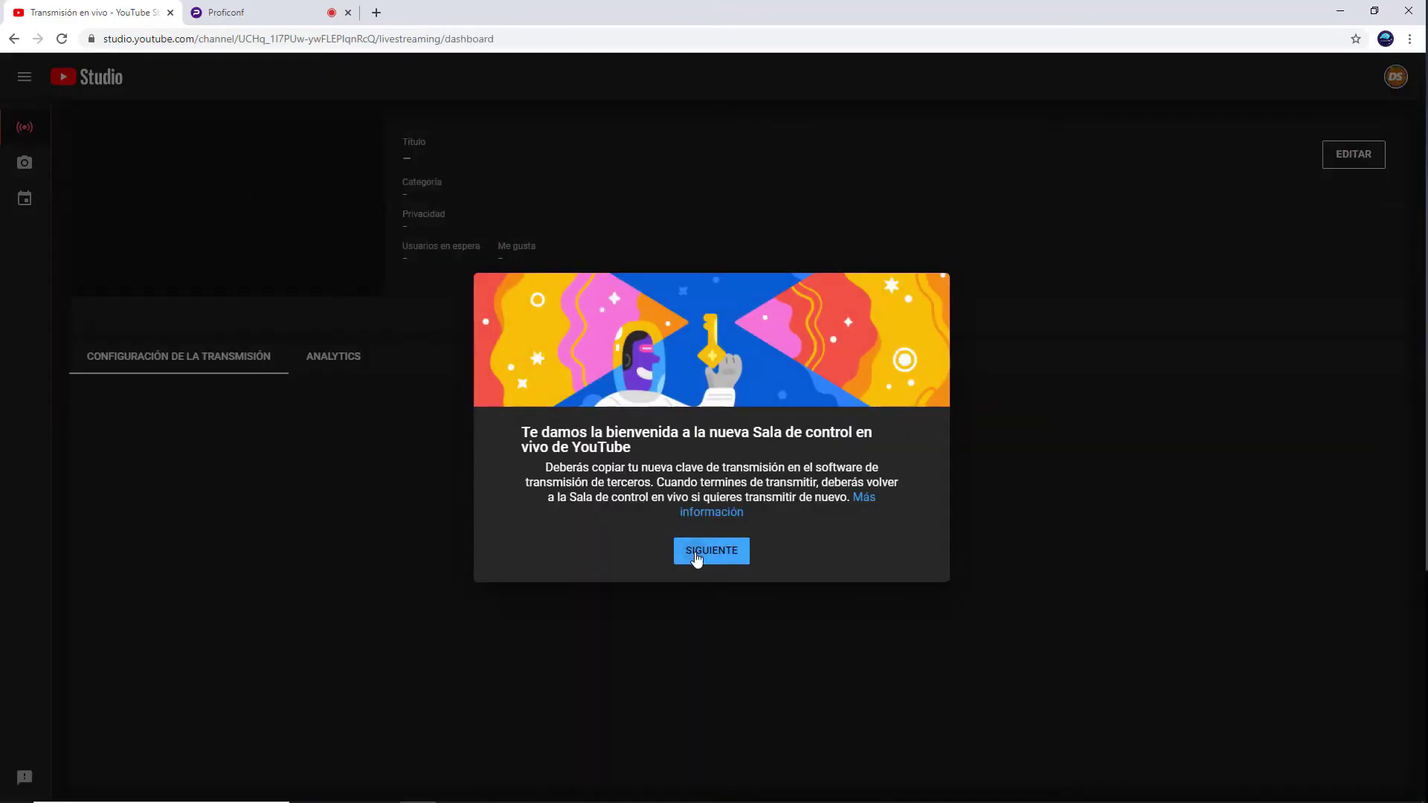
click(697, 559)
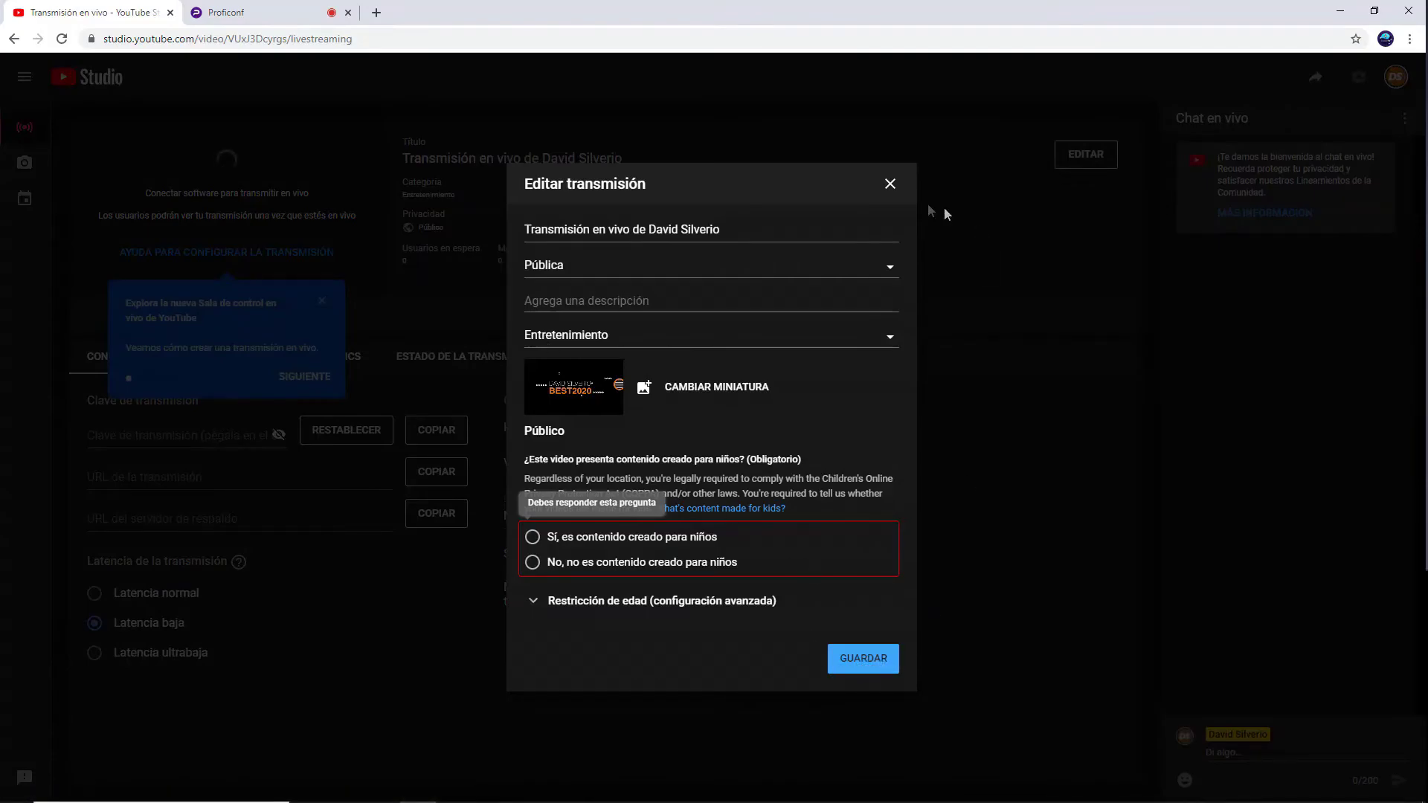
click(890, 185)
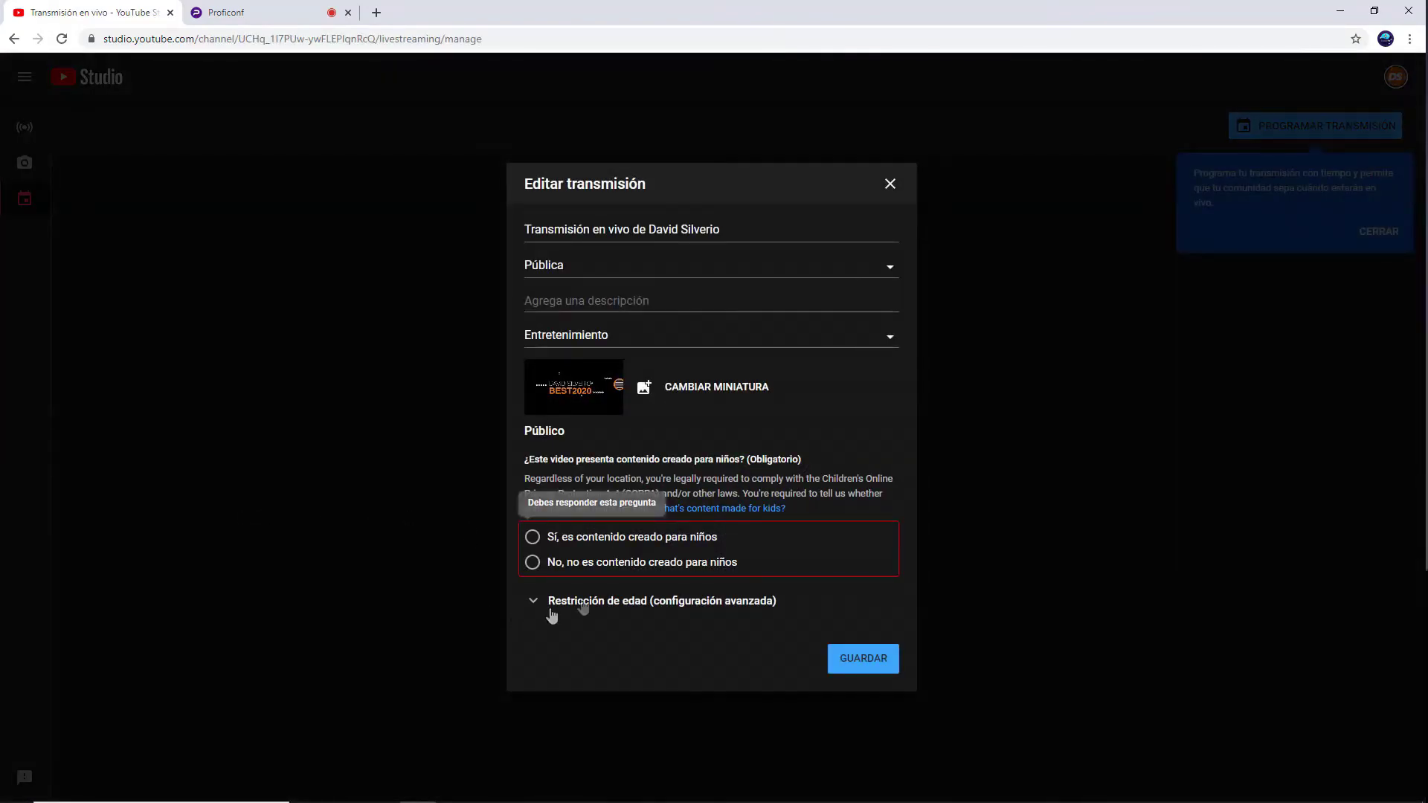
click(532, 563)
click(868, 666)
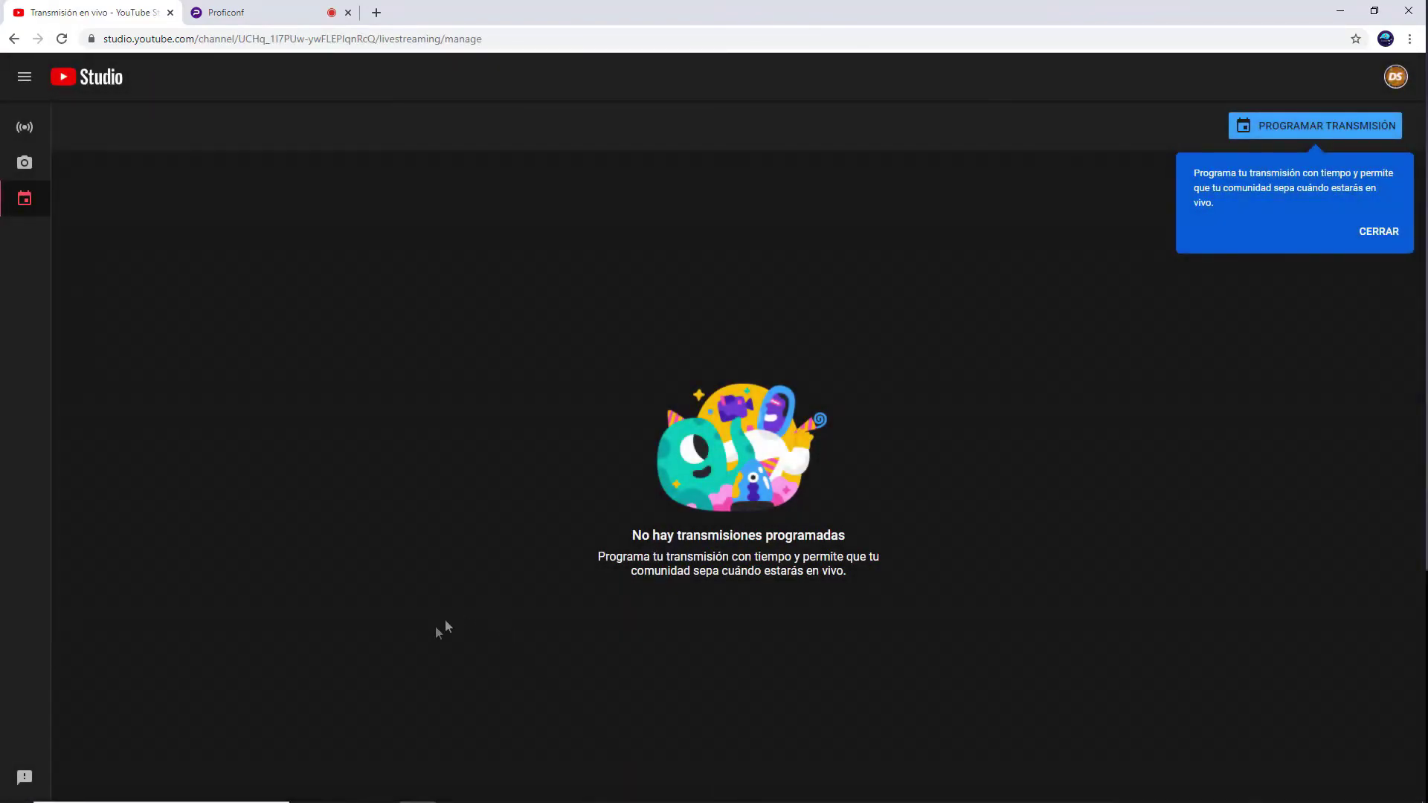
click(1381, 231)
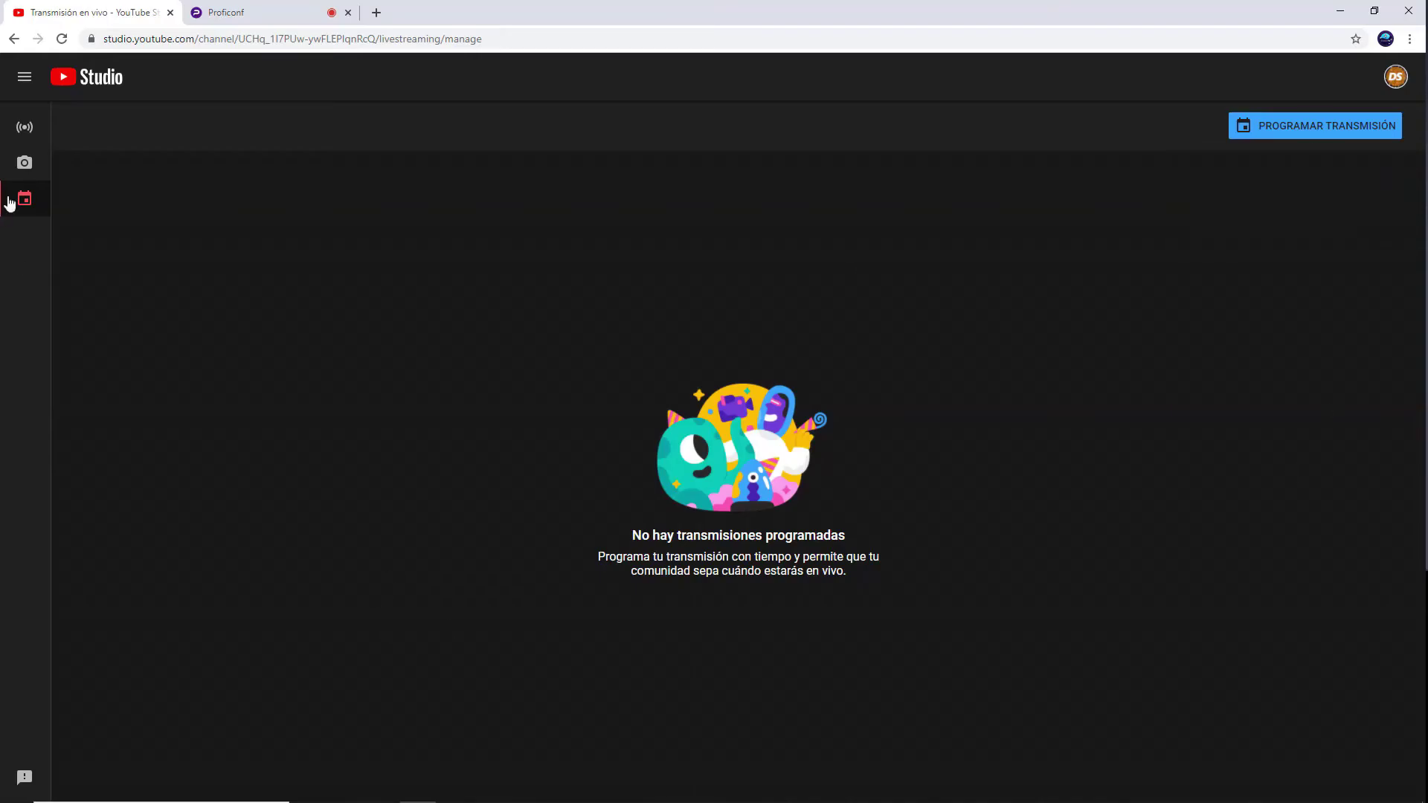
click(25, 127)
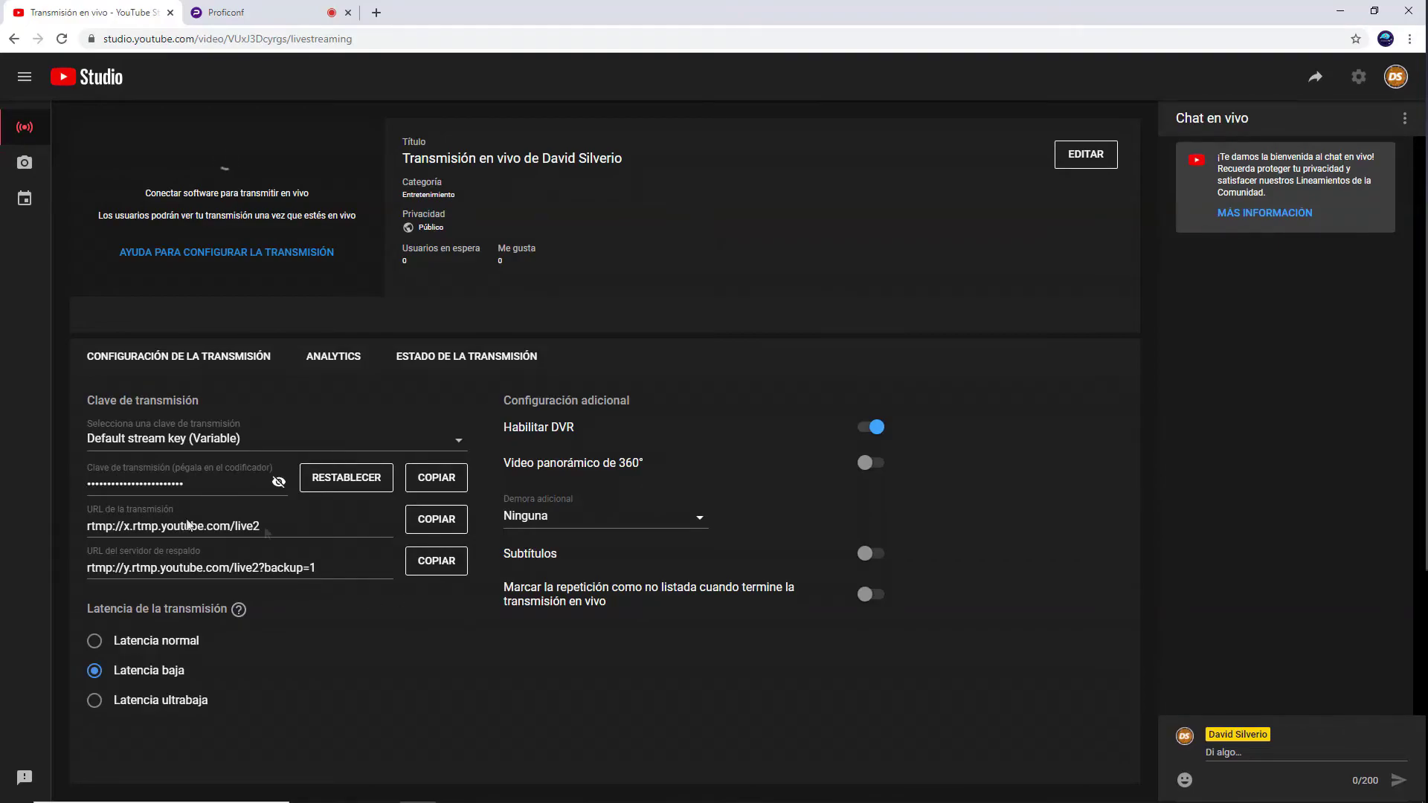
- Paste the YouTube stream URL rtmp://x.rtmp.youtube.com/live2 into Proficonf's URL DEL SERVIDOR field
click(436, 519)
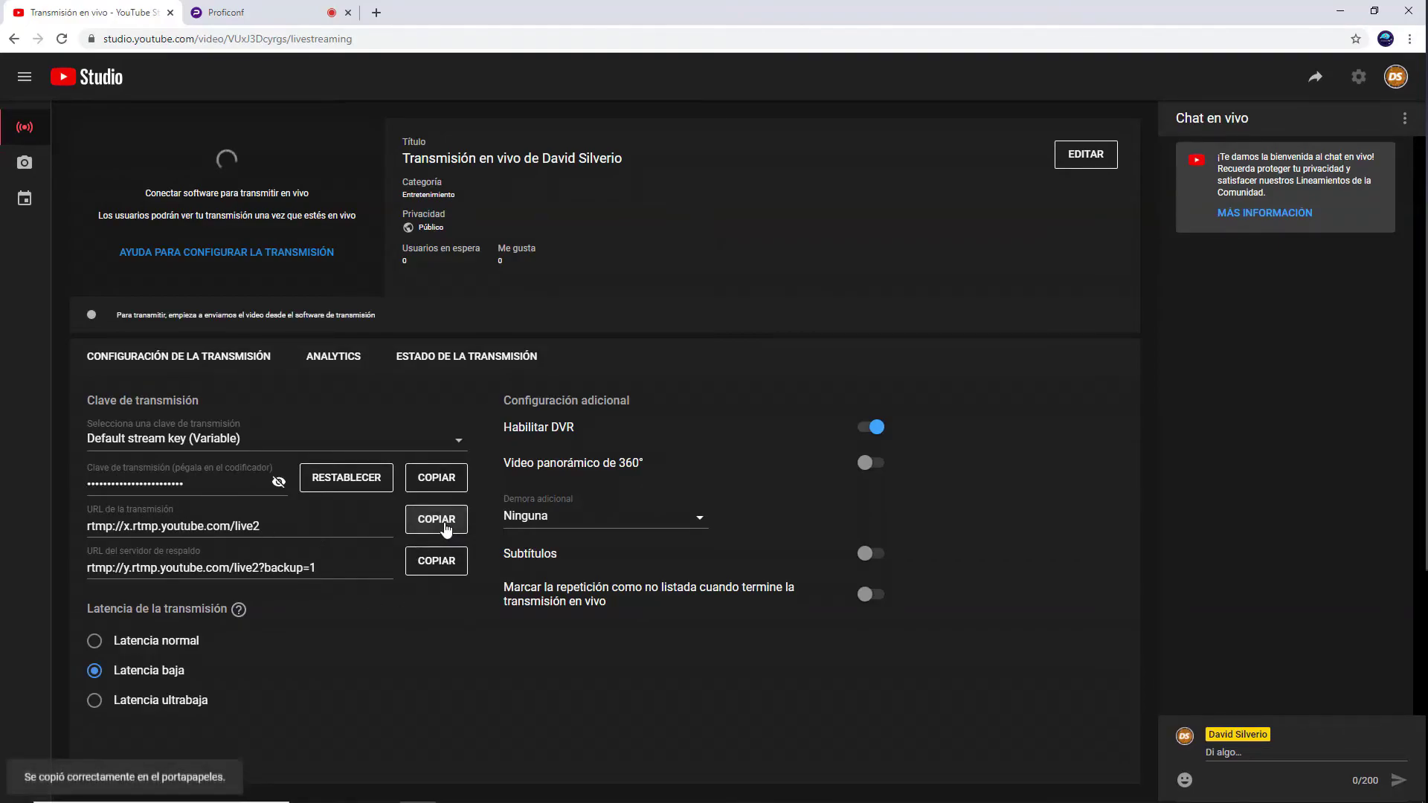
key(ctrl+Tab)
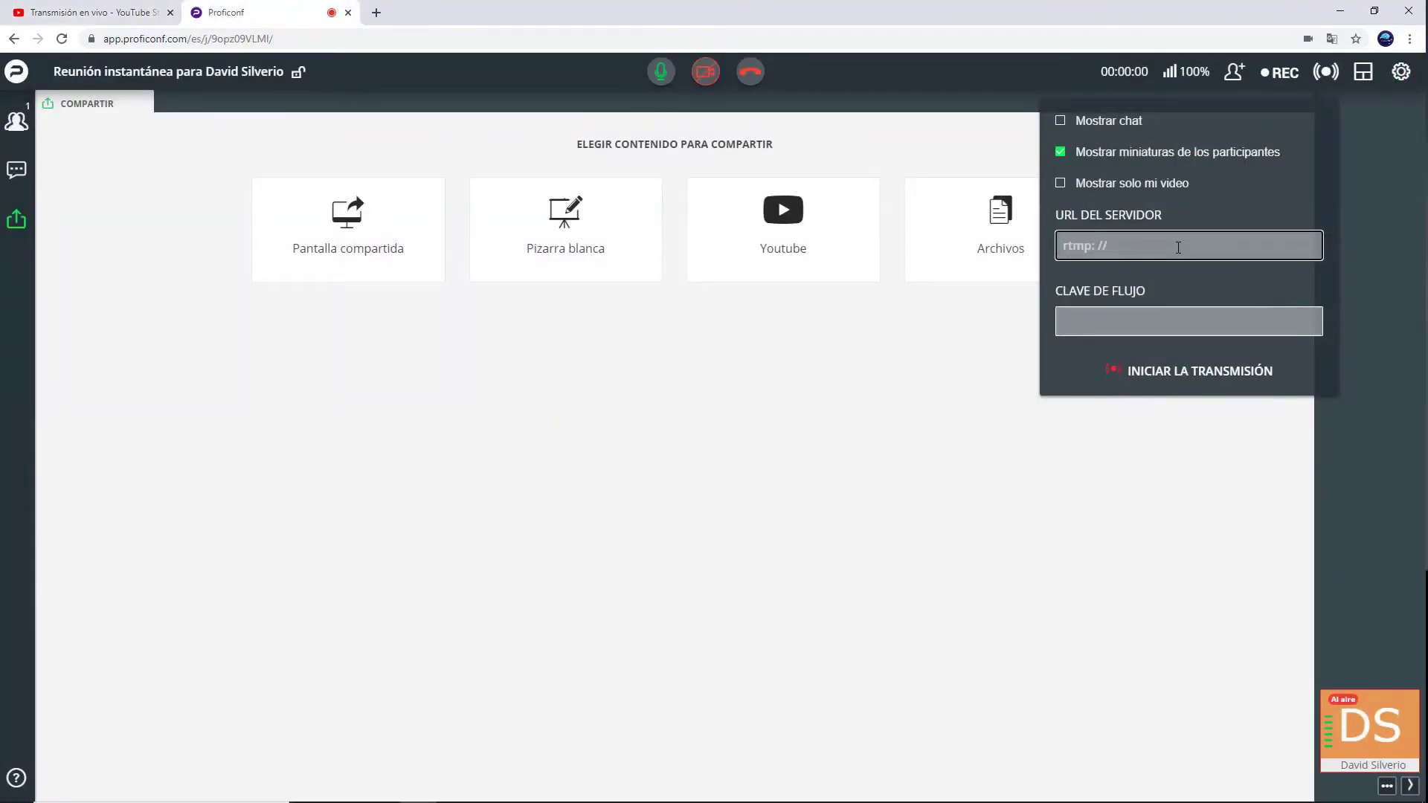
text(rtmp://x.rtmp.youtube.com/live2)
- Copy the YouTube stream key into Proficonf's CLAVE DE FLUJO field
click(73, 6)
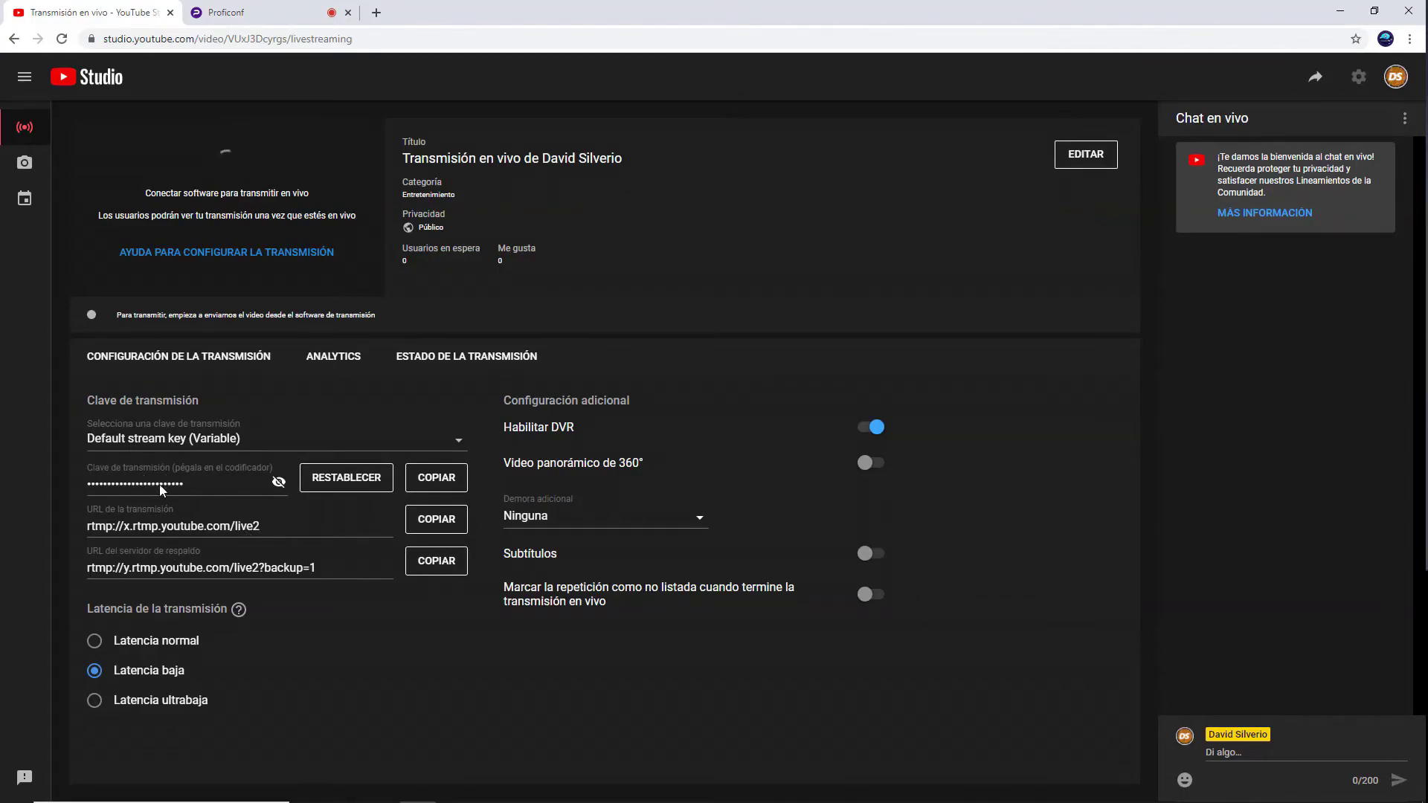
click(437, 480)
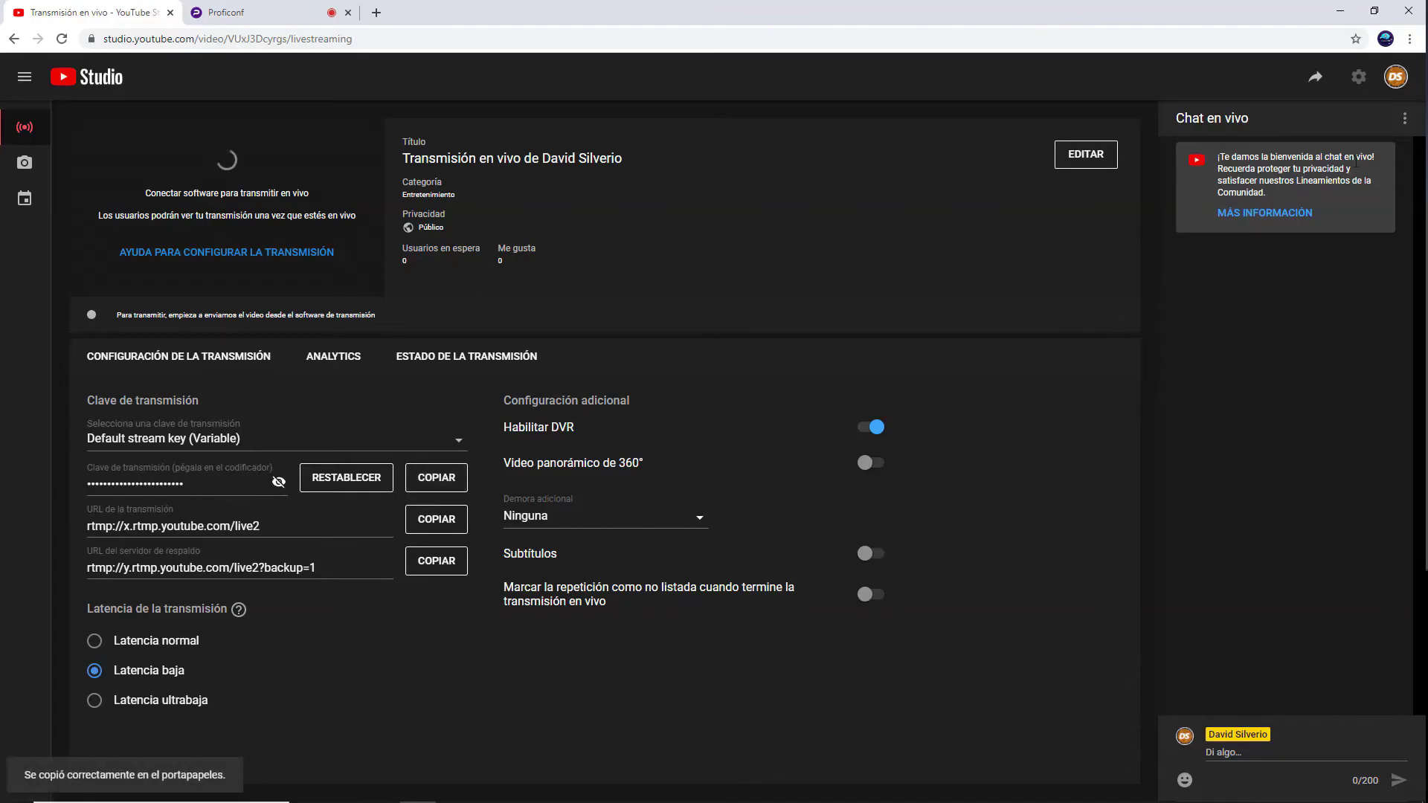
key(ctrl+Tab)
click(1138, 321)
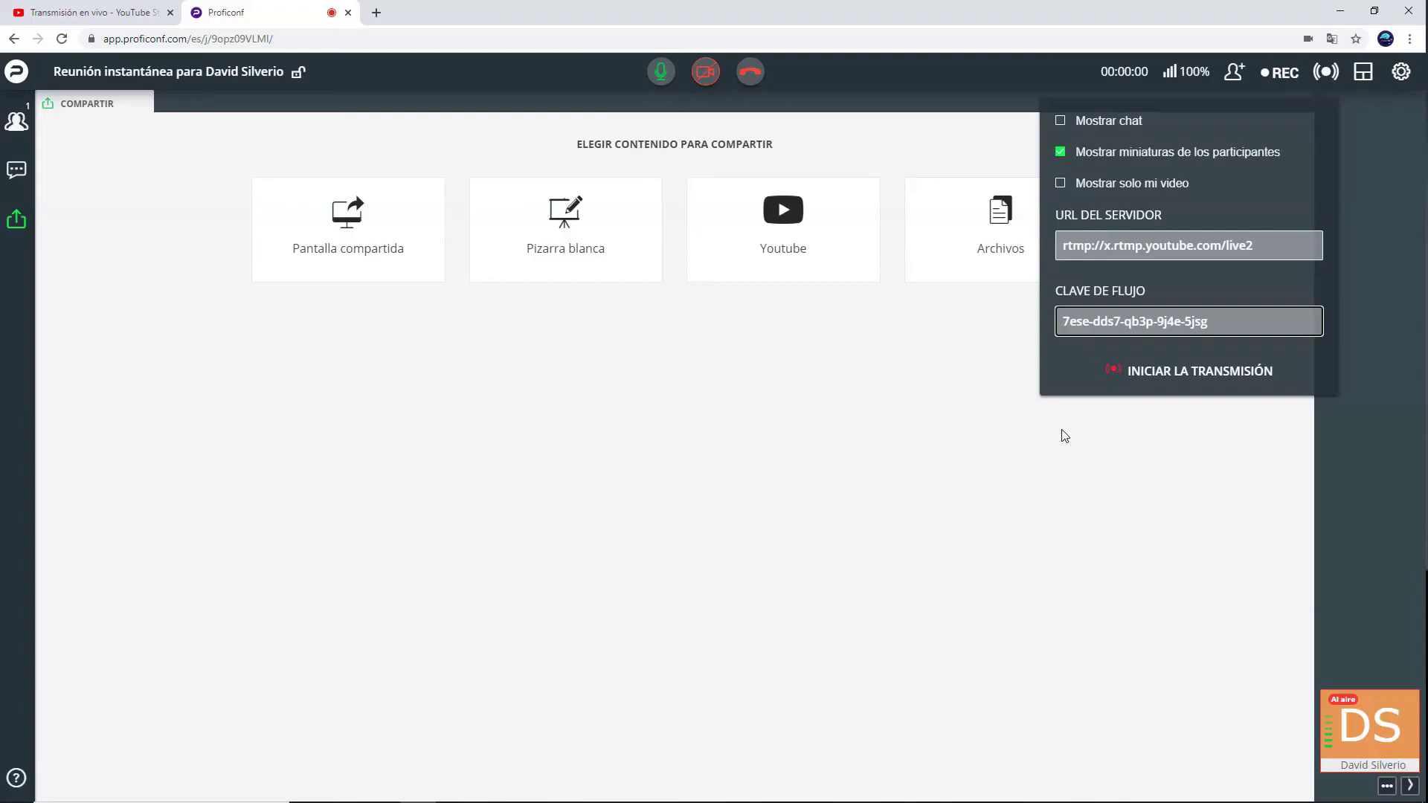
- Start the Proficonf broadcast and confirm YouTube Studio shows the stream EN VIVO
click(1195, 373)
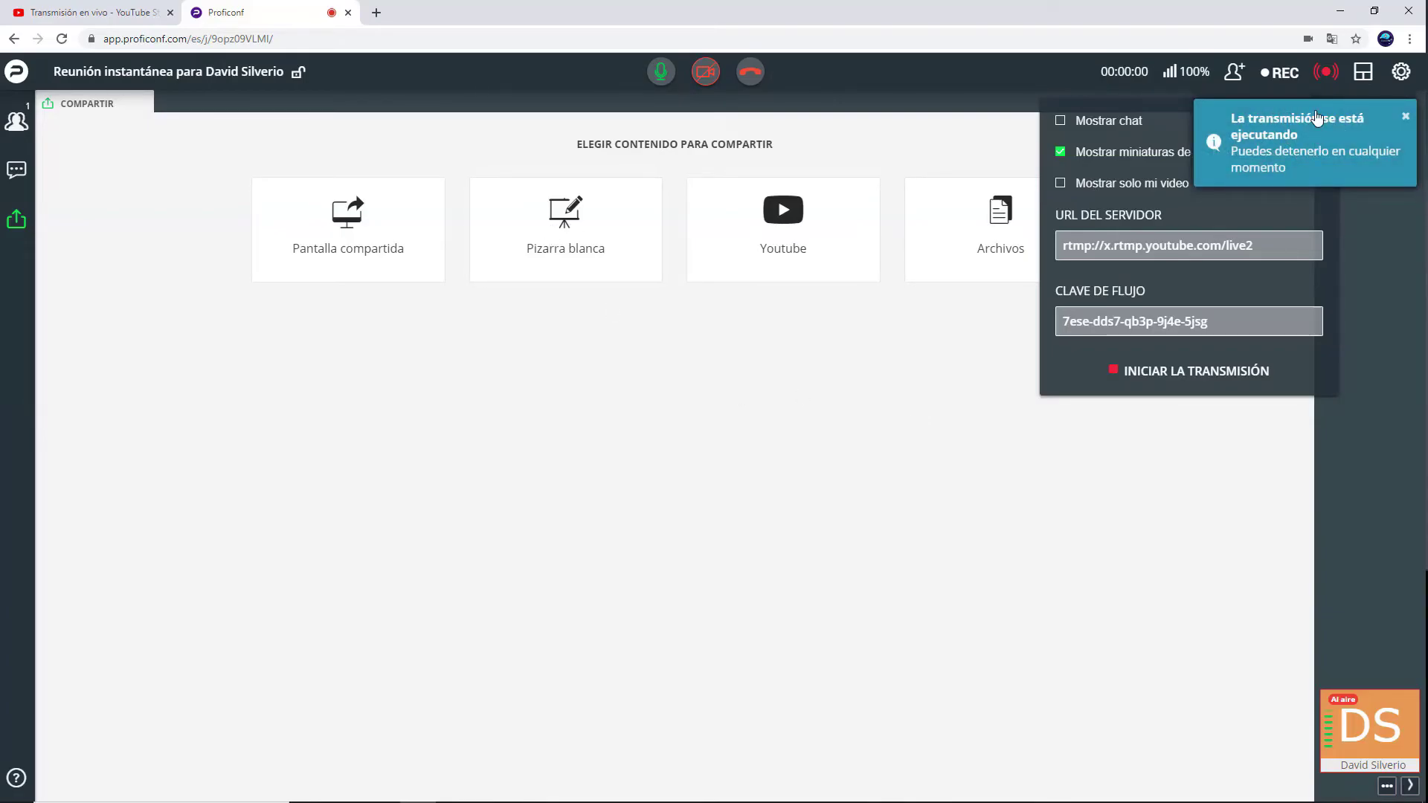
click(89, 12)
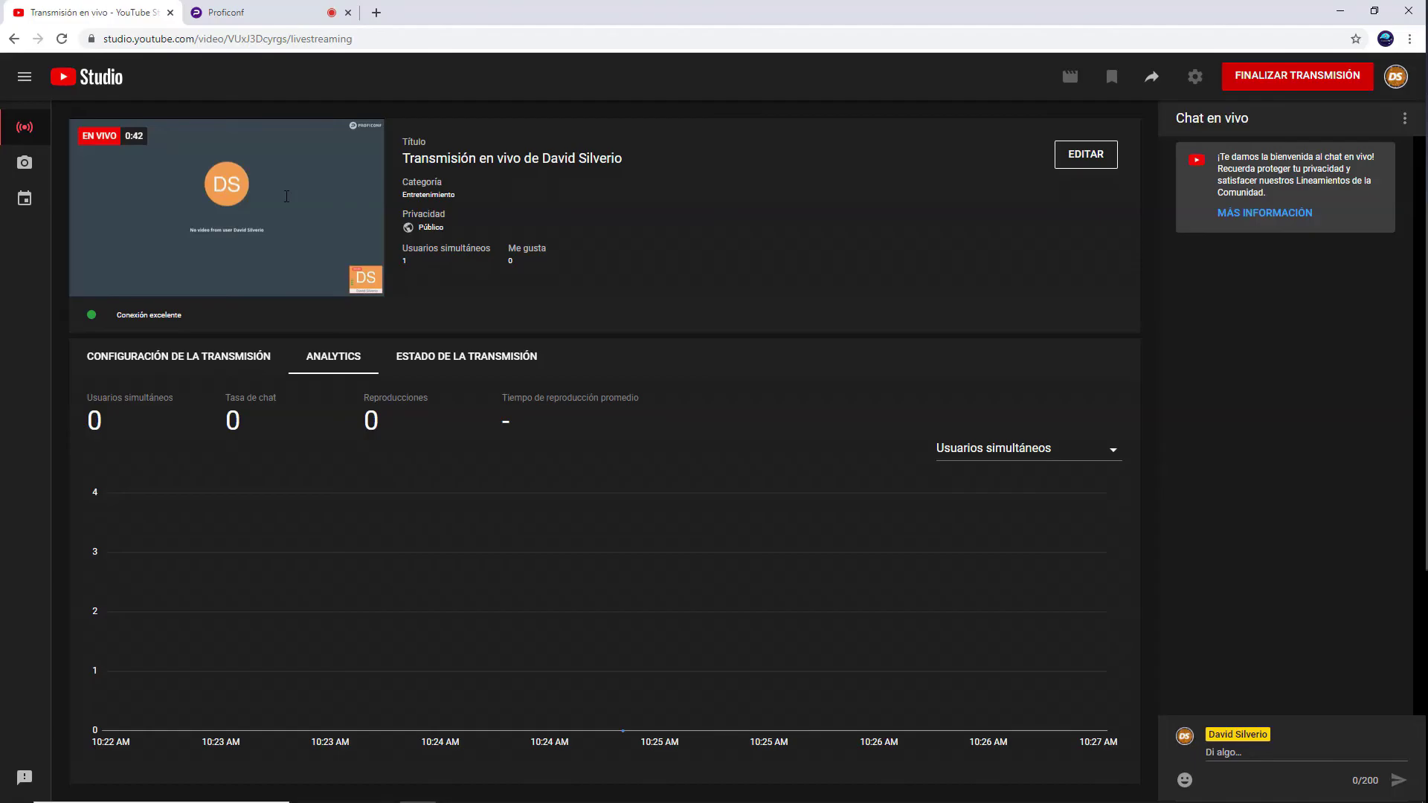
key(ctrl+Tab)
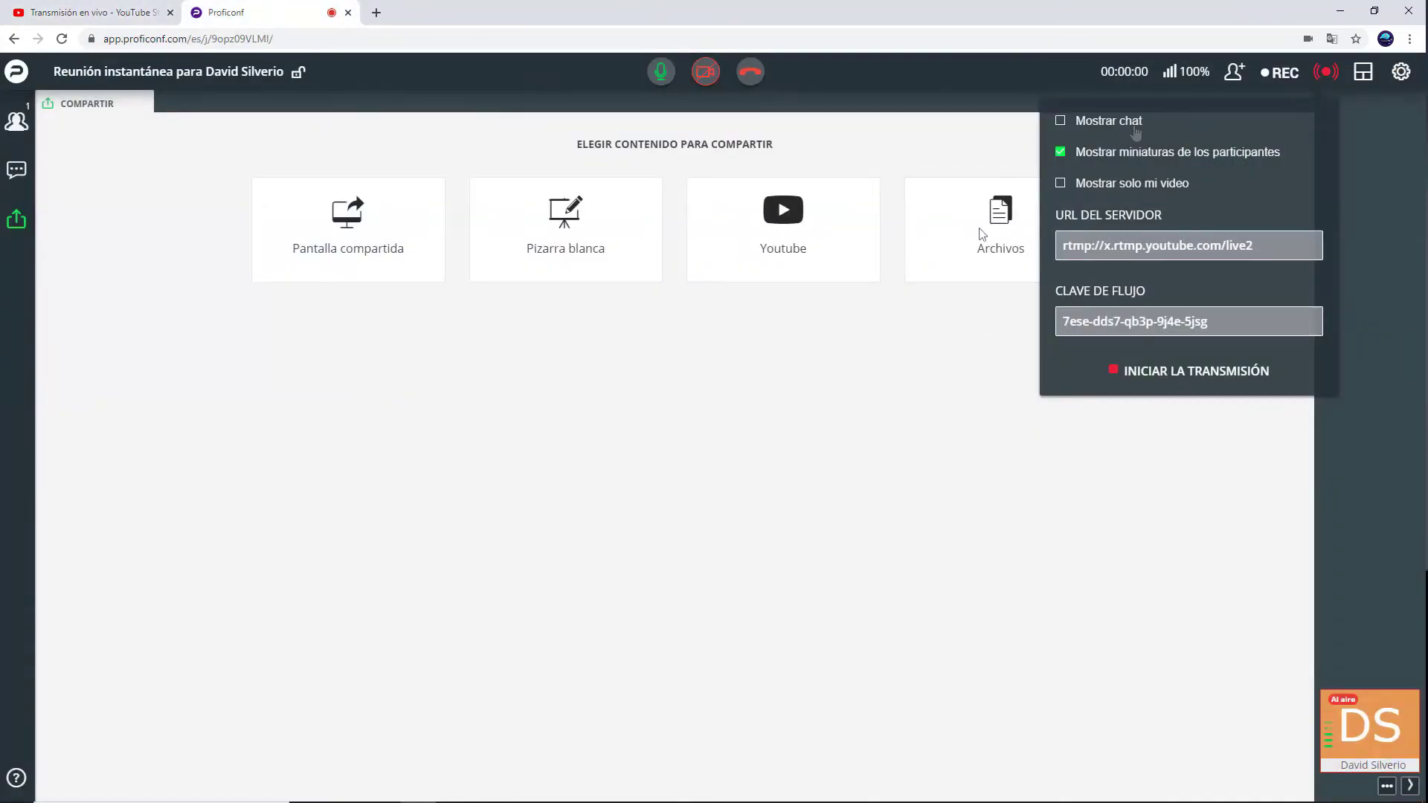
- Start recording the meeting with REC, then stop the YouTube live broadcast
click(1269, 80)
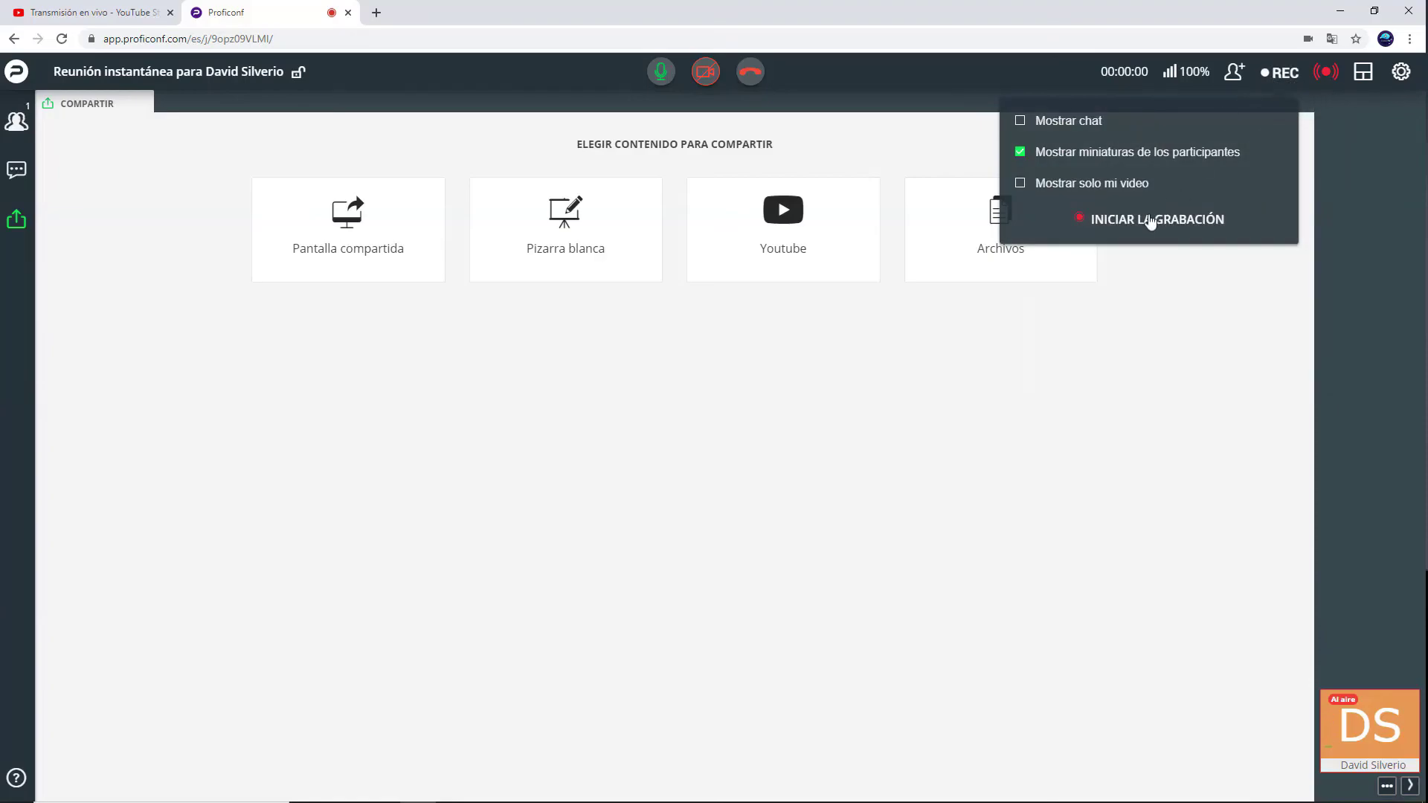
click(1106, 232)
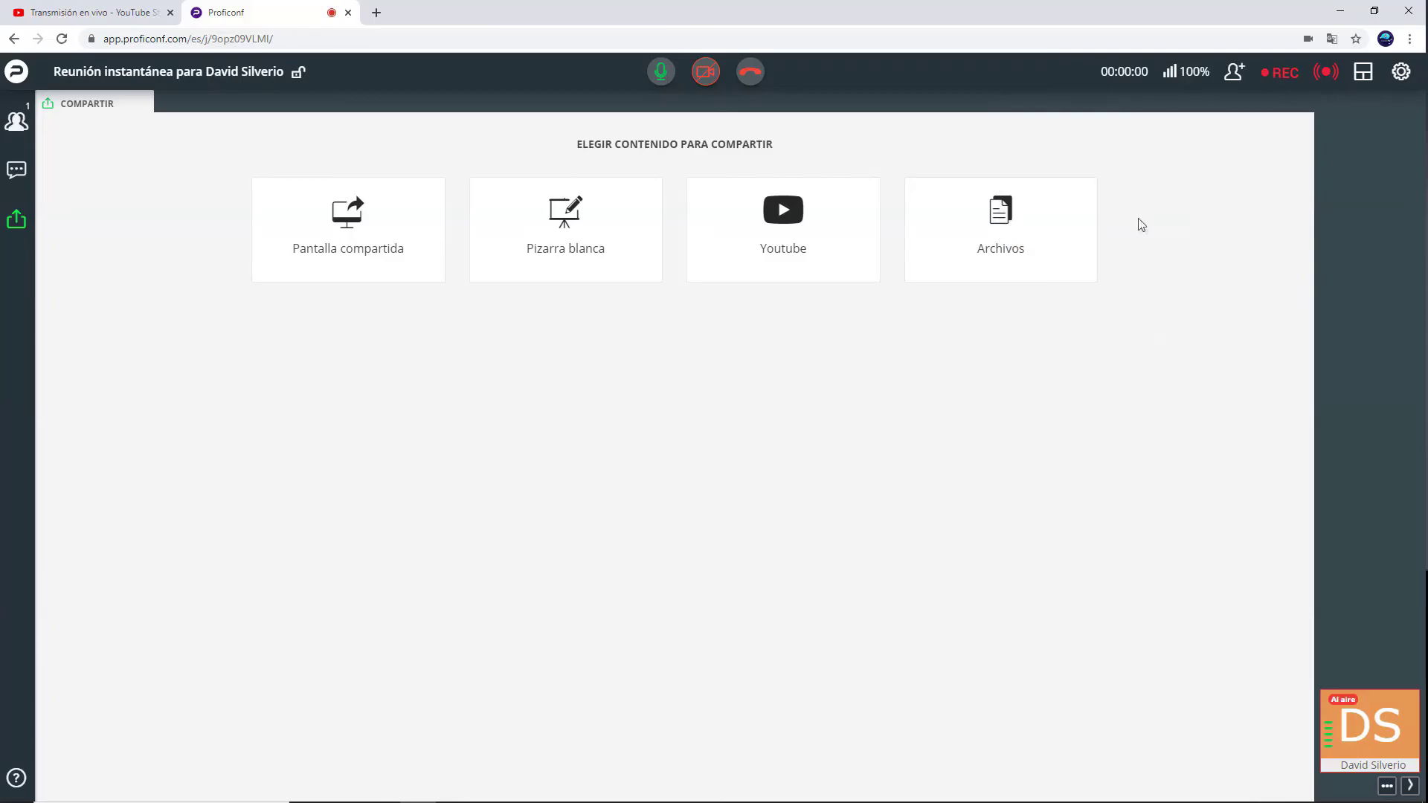
click(1326, 73)
click(1173, 371)
click(88, 13)
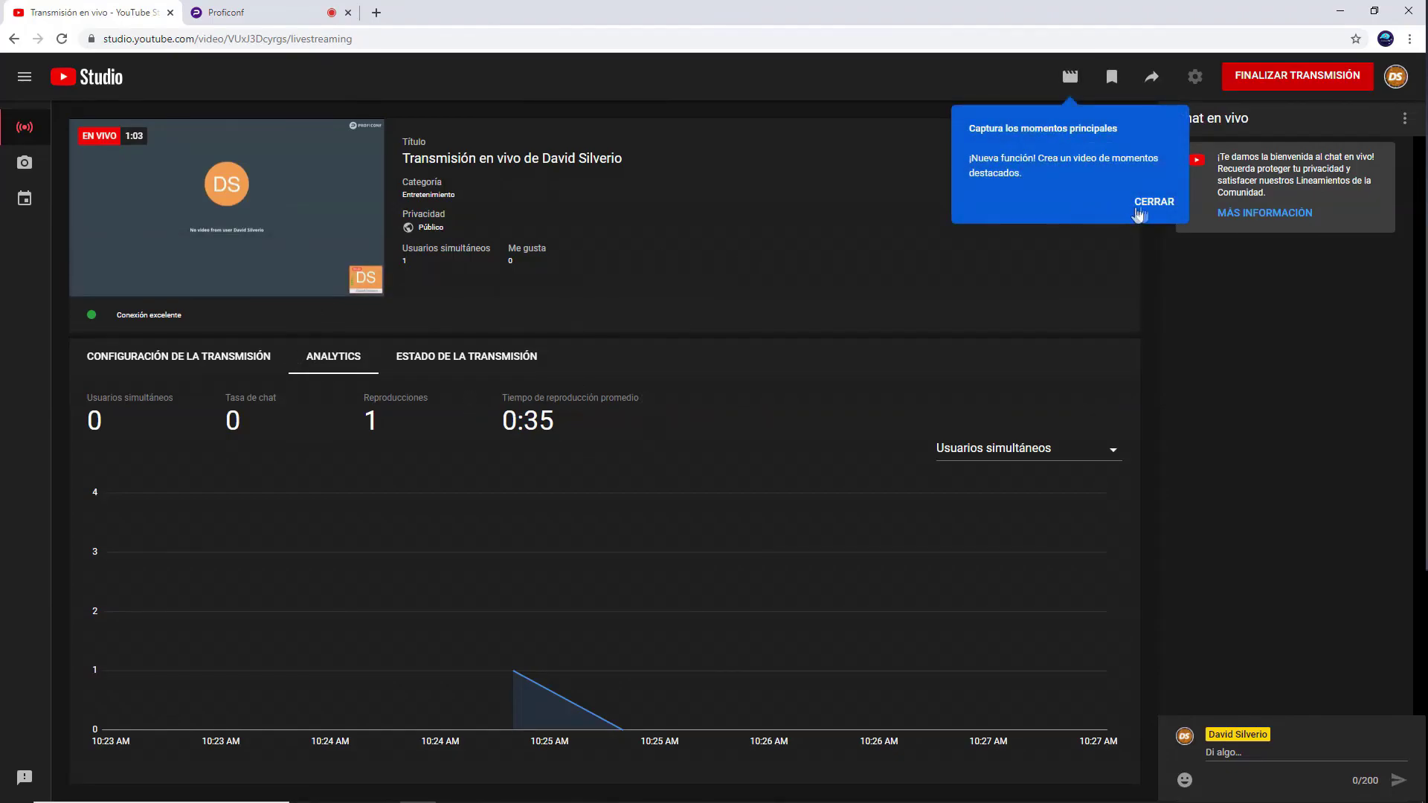
- Dismiss the YouTube Studio highlights tip, check the stream shows no incoming data, and return to Proficonf
click(1195, 261)
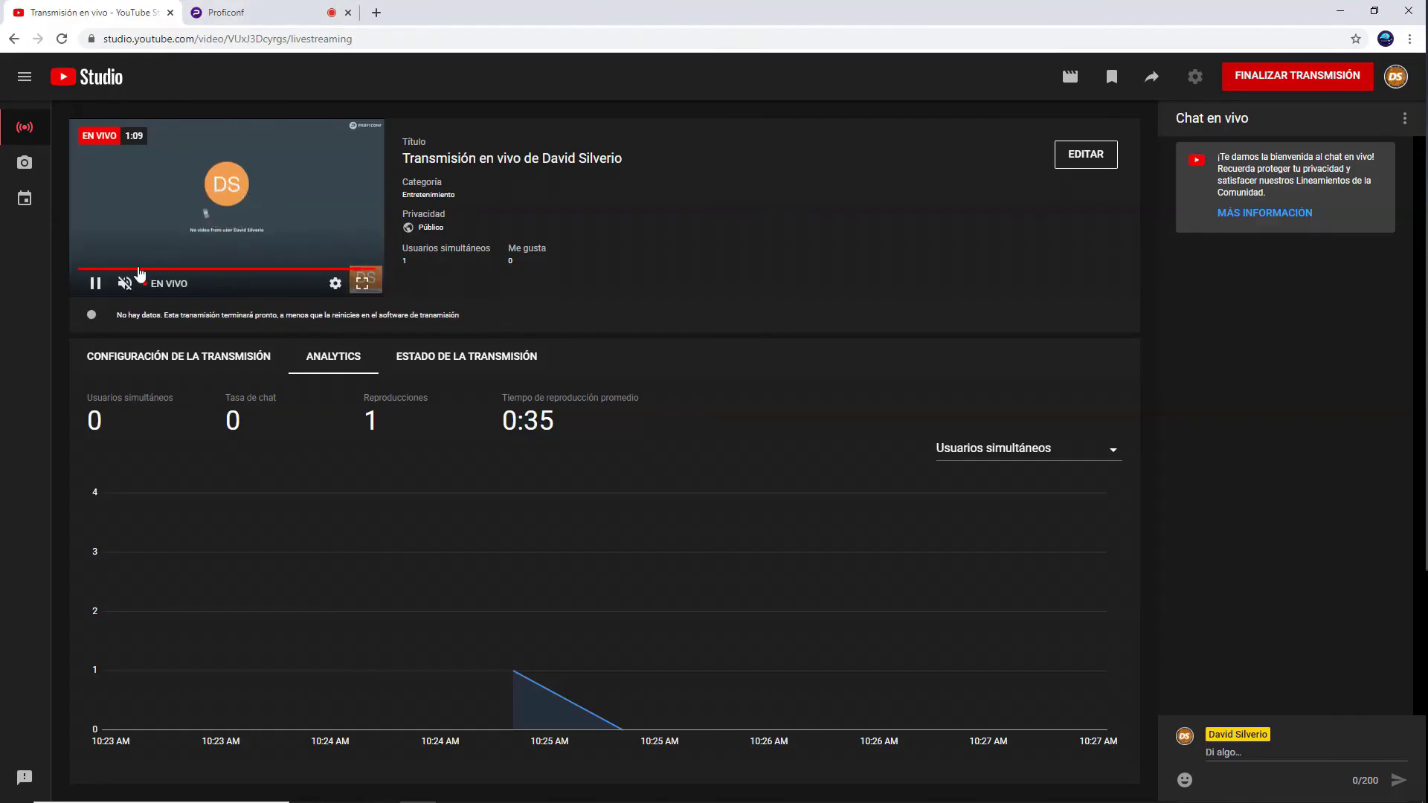
click(259, 9)
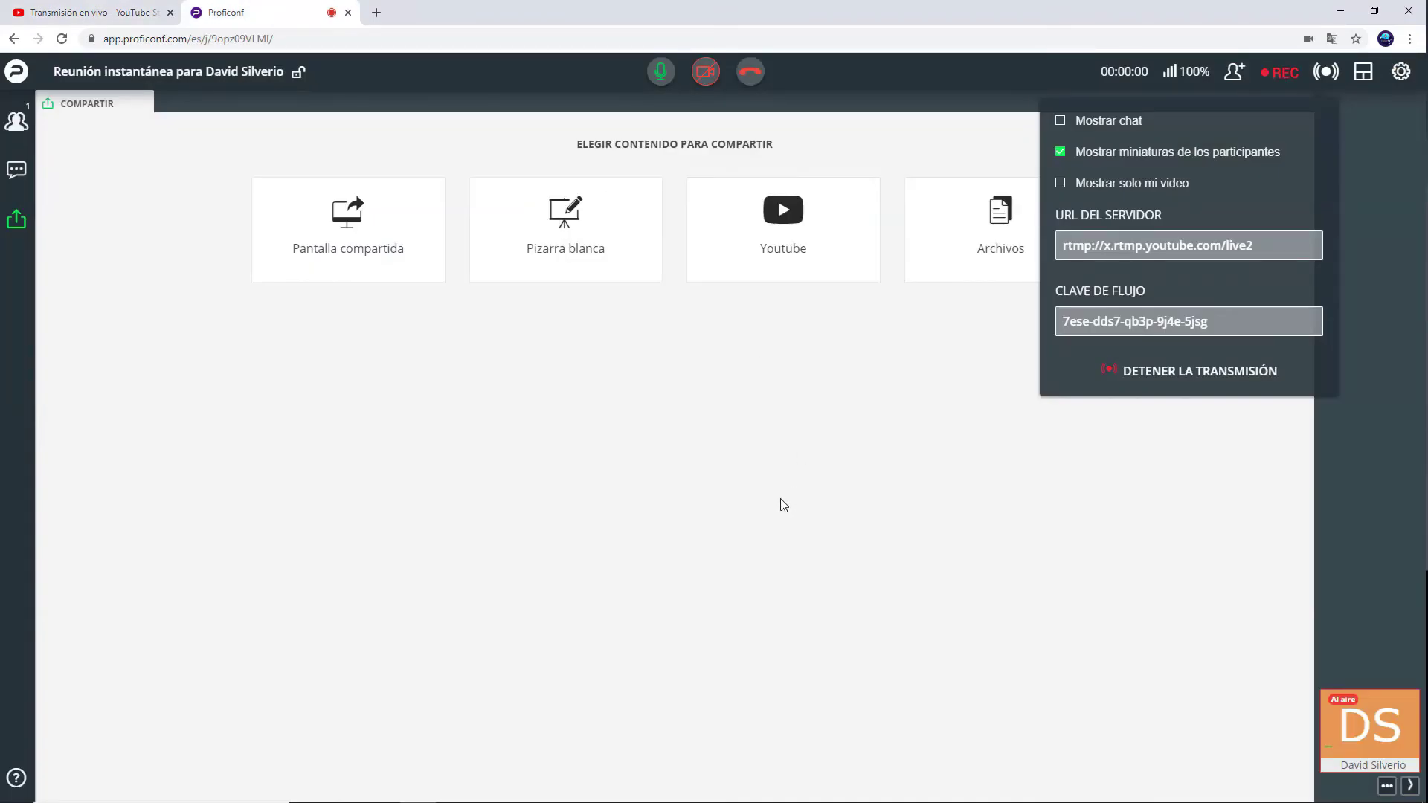